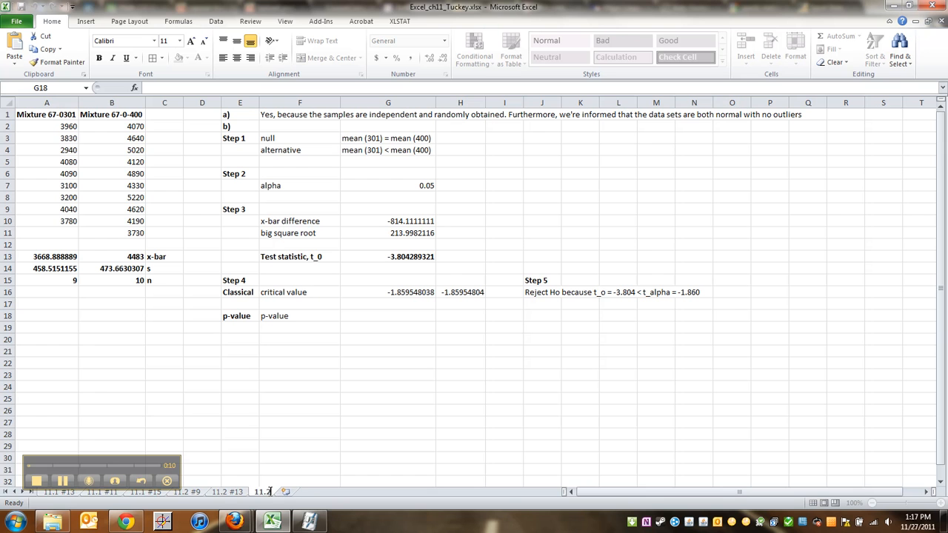
Step: Try to rename the mixture data sheet as 11.2 #13, and name it 11.2 #13 -2 instead
type("13")
key("Return")
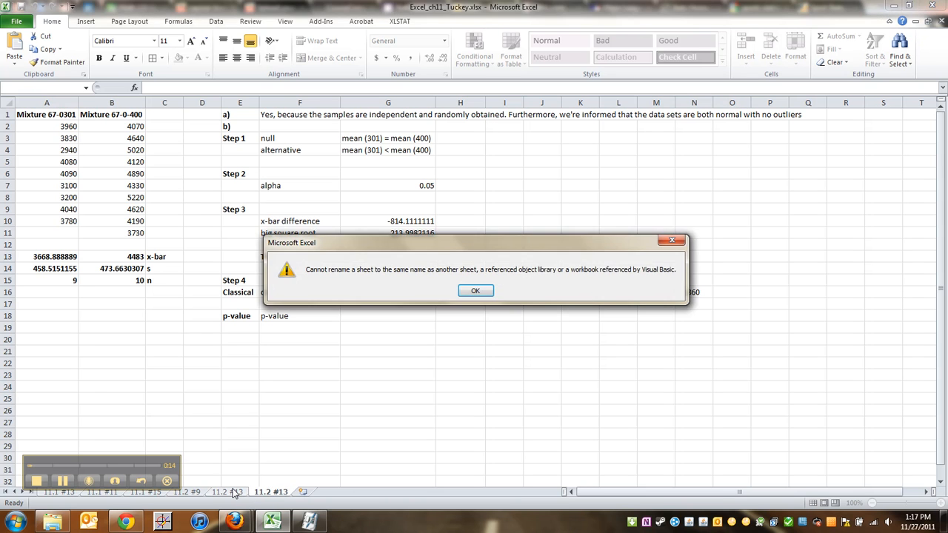
left_click(475, 291)
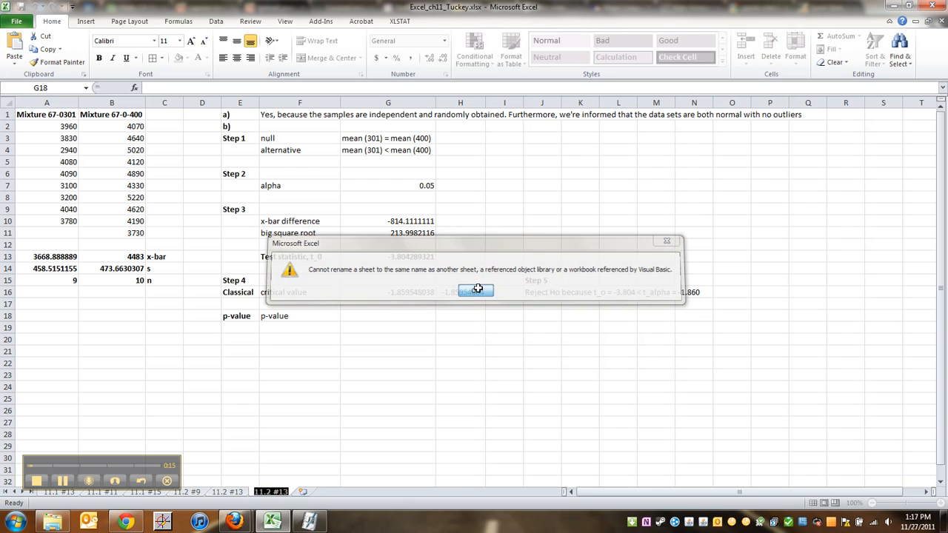
left_click(289, 492)
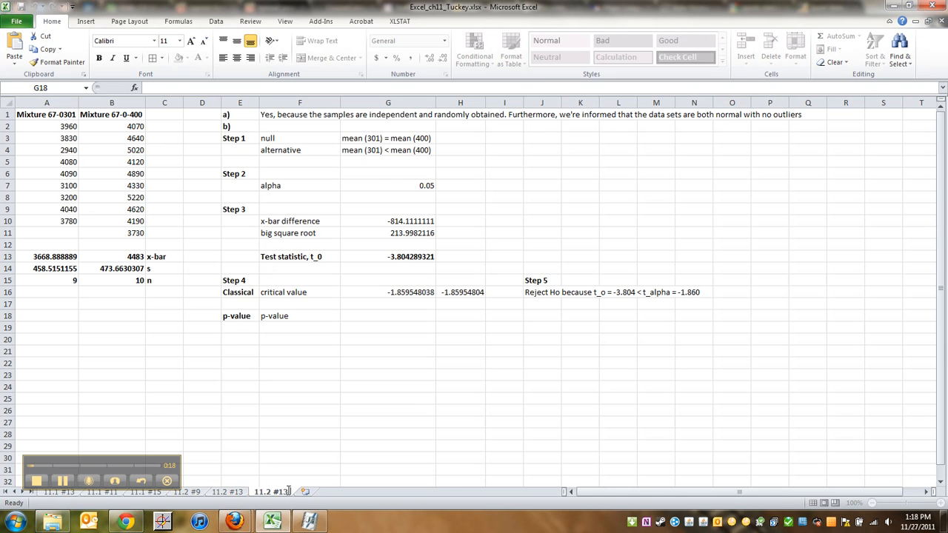
type("-2")
Step: Rename the sheet with the departure and arrival speed test as 11.2 #11
left_click(227, 491)
double_click(229, 493)
left_click(245, 492)
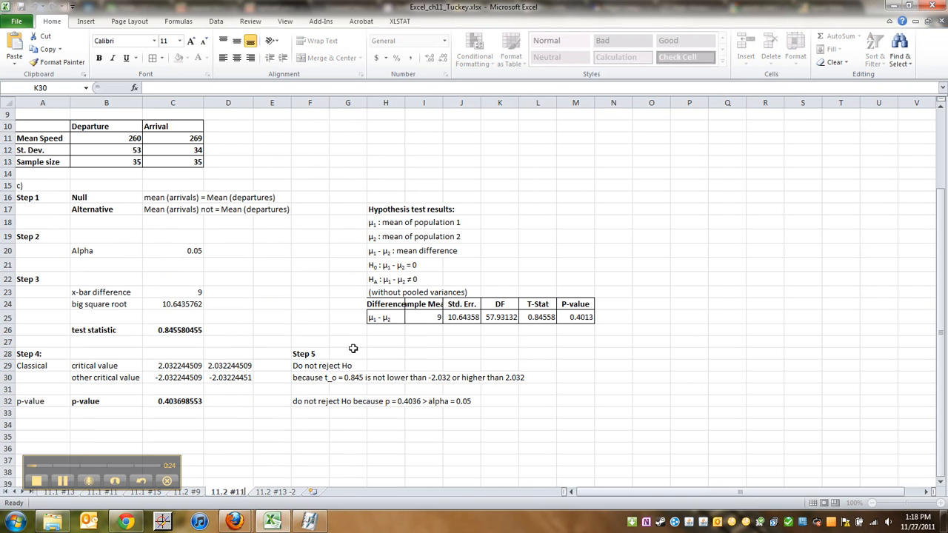
Step: Rename the mixture data sheet as 11.2 #13
left_click(282, 492)
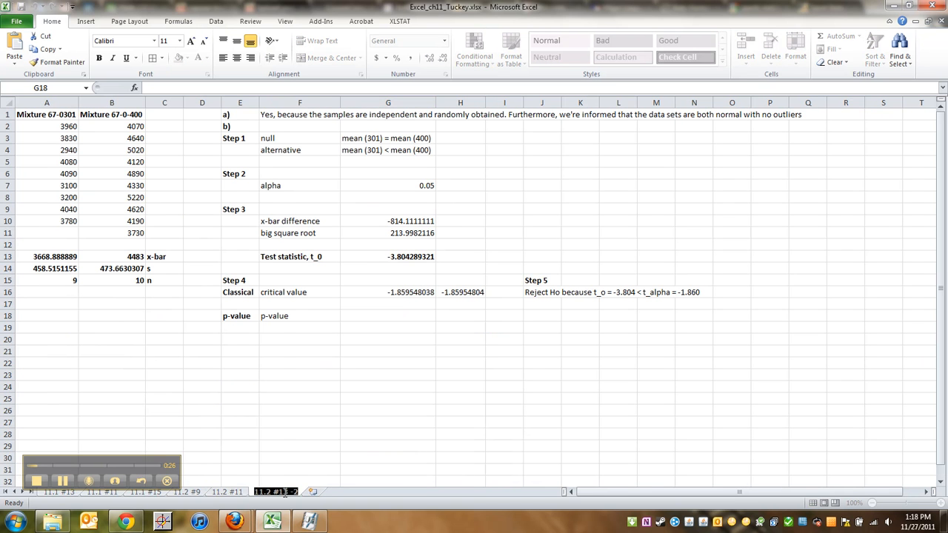
left_click(292, 493)
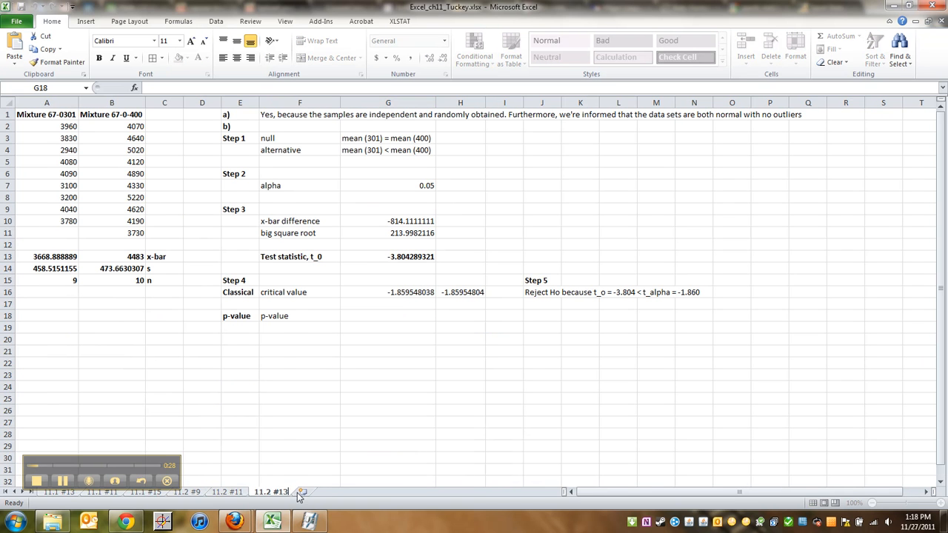
left_click(329, 374)
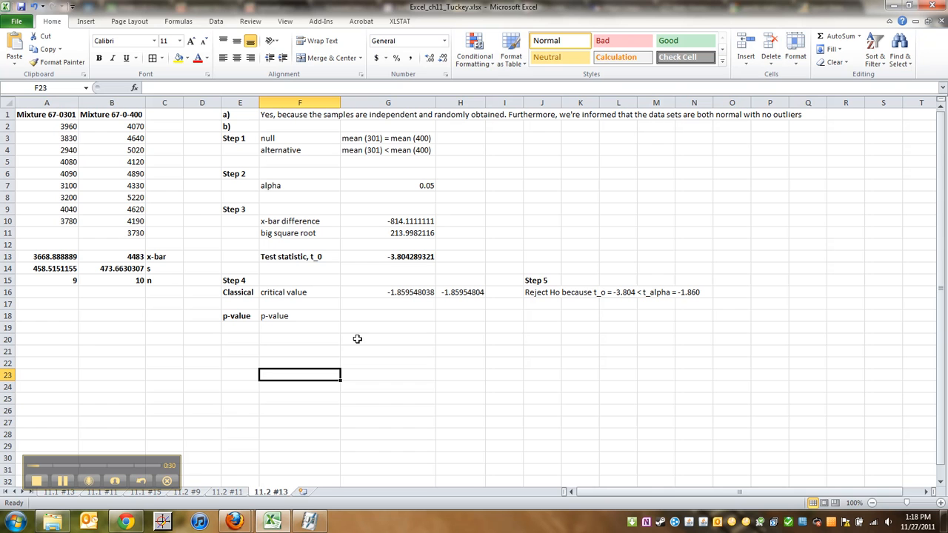
Step: Calculate the left-tailed p-value in G18 with =T.DIST(G13,A15-1,TRUE)
left_click(371, 316)
type("=")
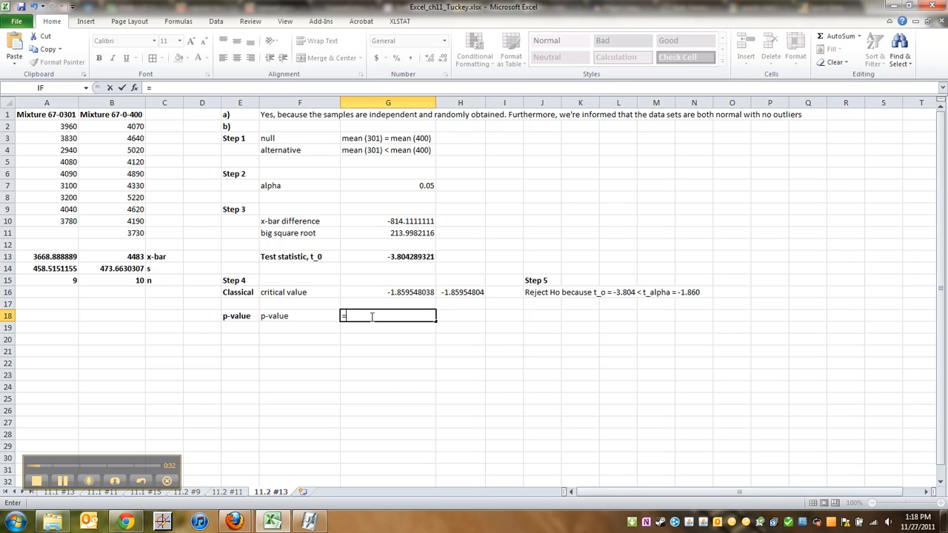
type("t.dist")
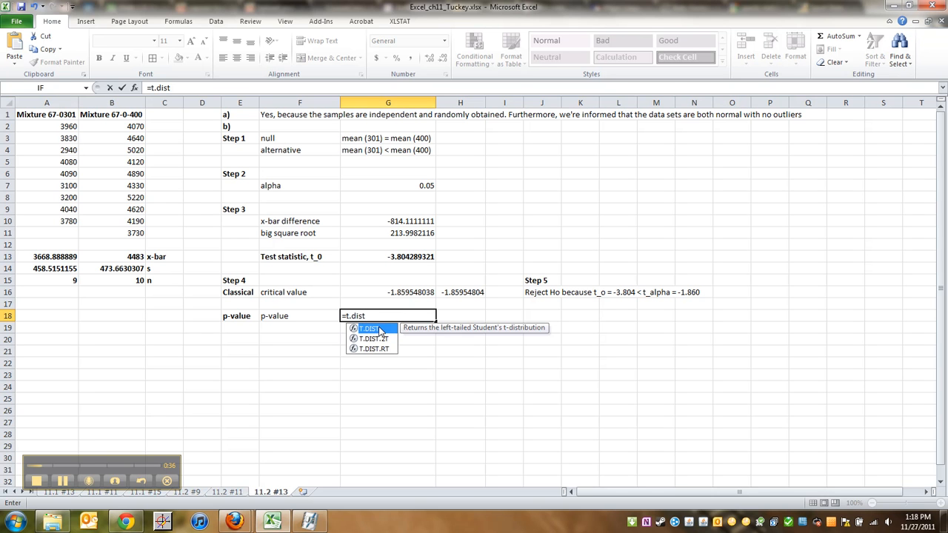
type("(")
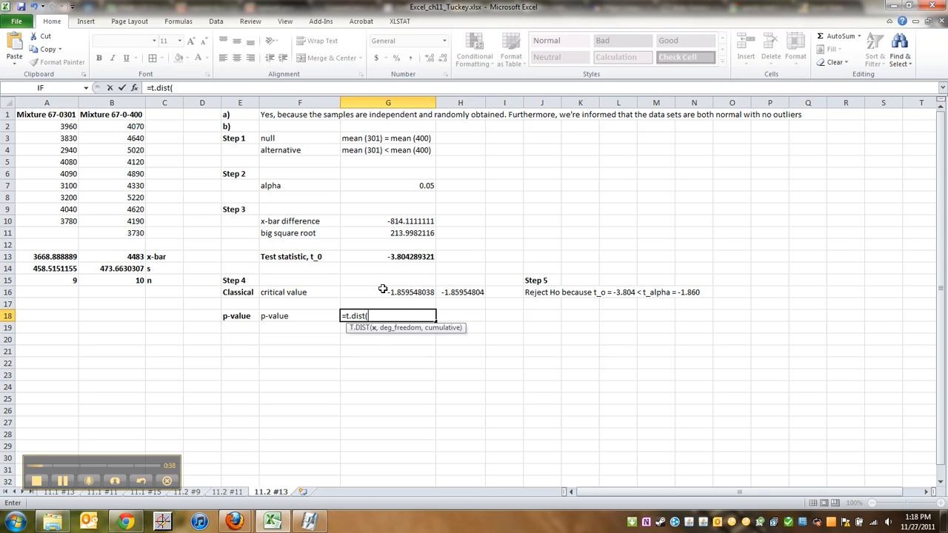
left_click(377, 257)
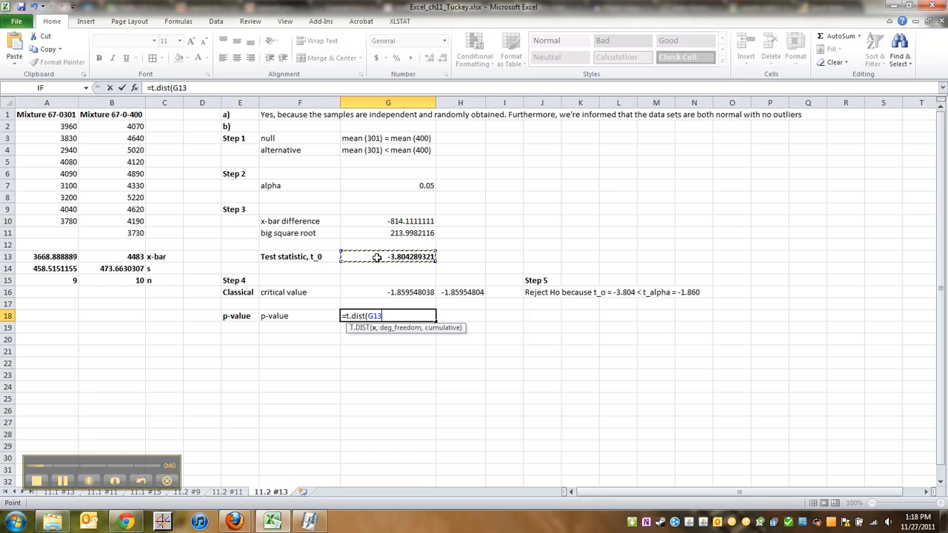
type(",")
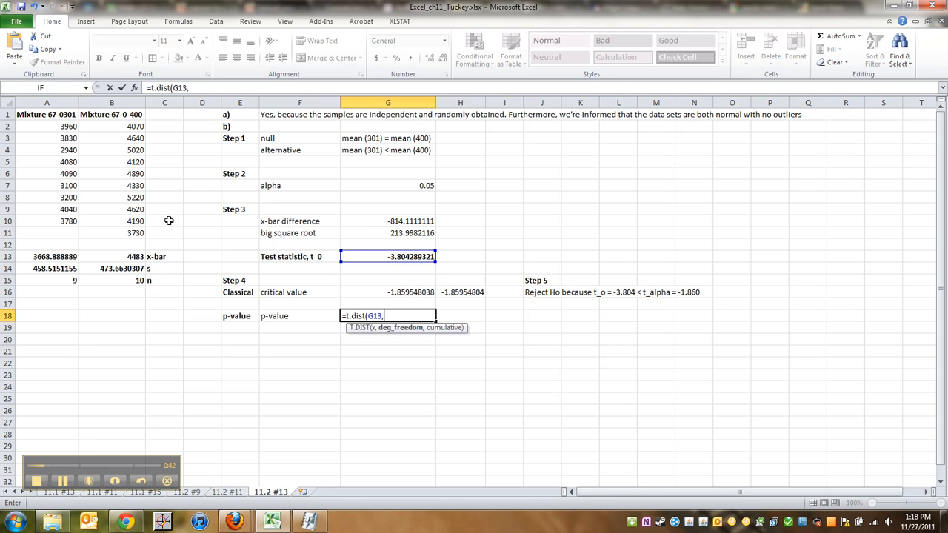
left_click(69, 280)
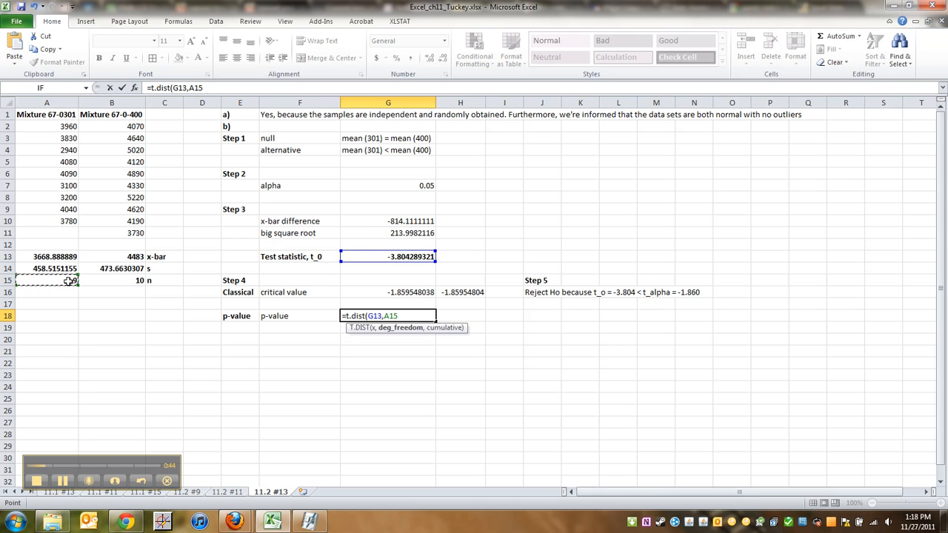
type("-1,")
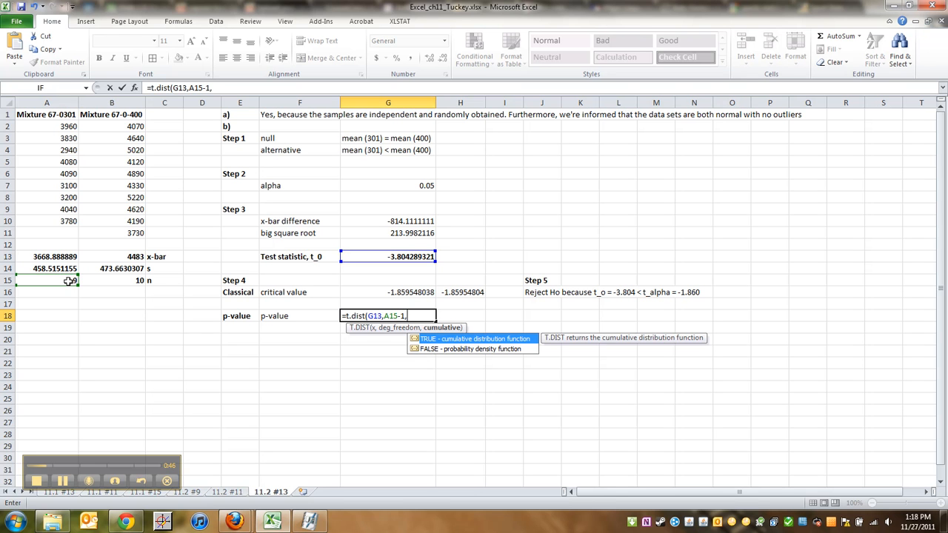
type("TRUE)")
key("Return")
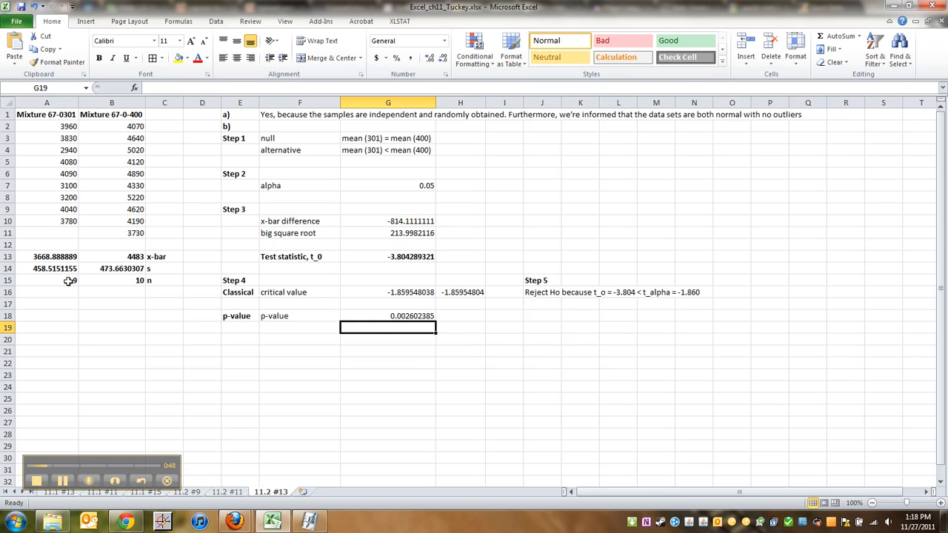
Step: Calculate the p-value with the older function in H18, entering =TDIST(ABS(G13),A15-1,1)
left_click(452, 313)
type("=")
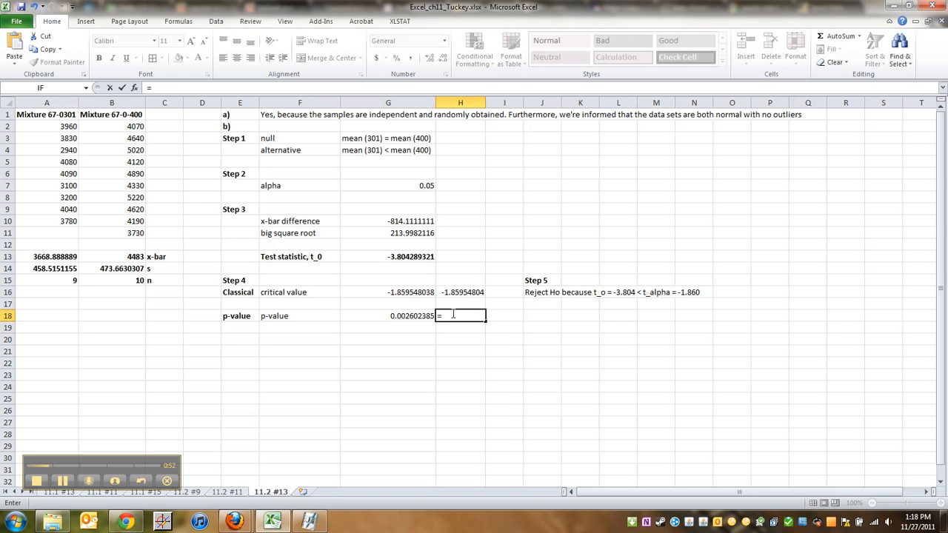
type("TDIST")
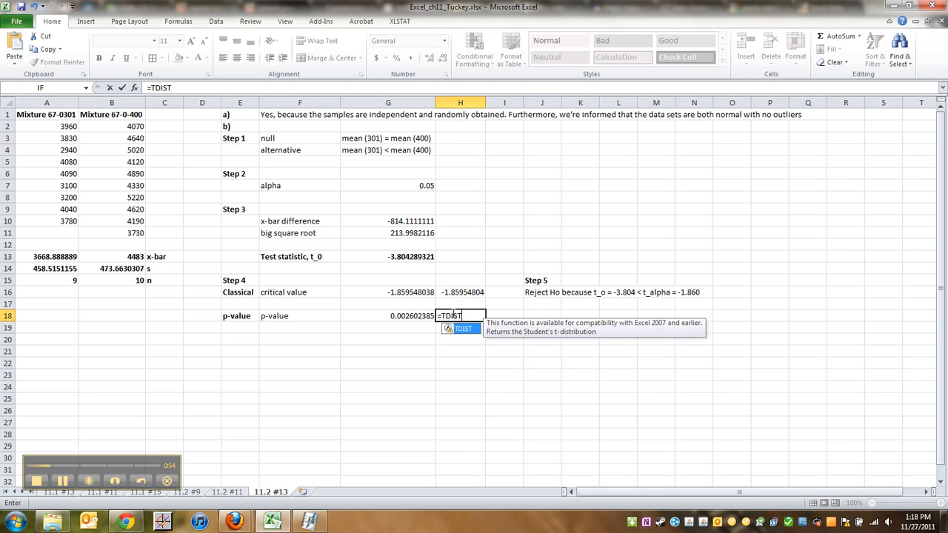
type("(")
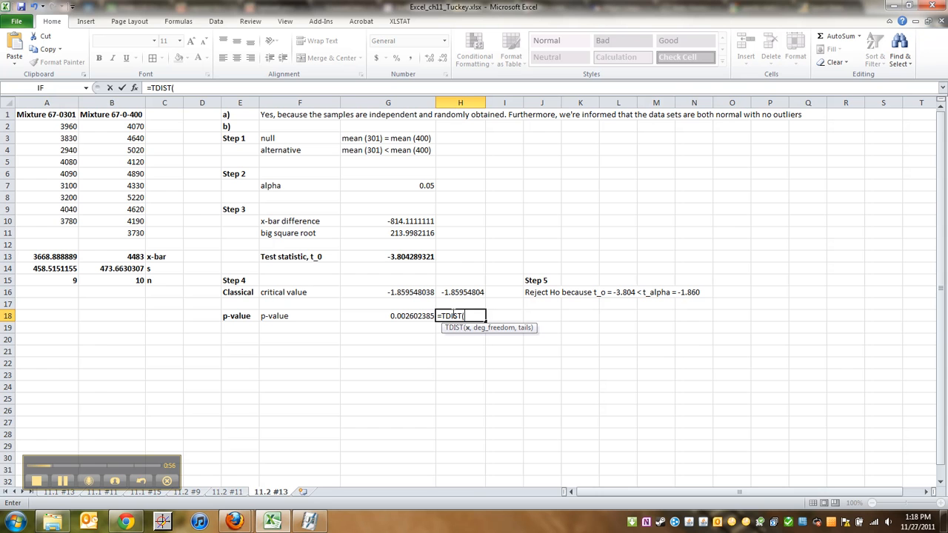
left_click(394, 256)
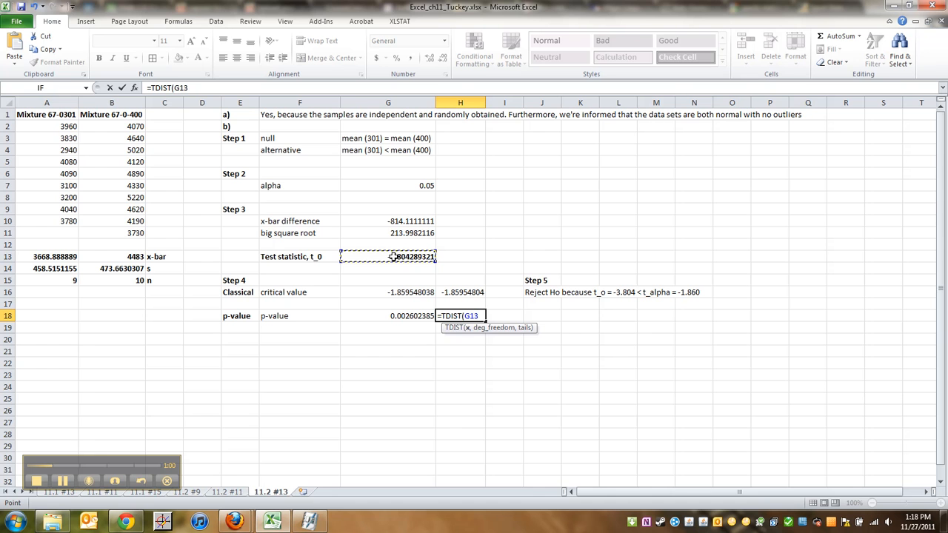
key("BackSpace")
key("BackSpace")
key("BackSpace")
type("A")
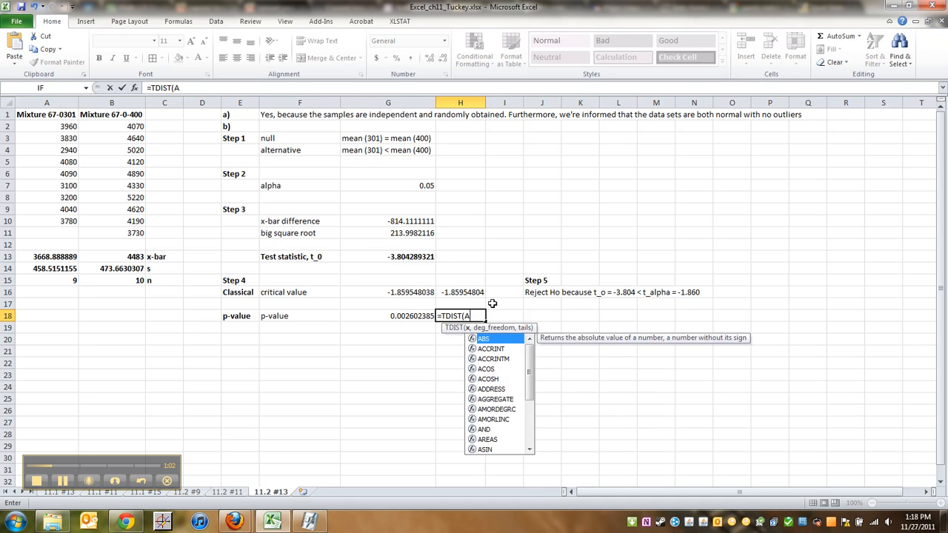
type("BS(")
left_click(401, 260)
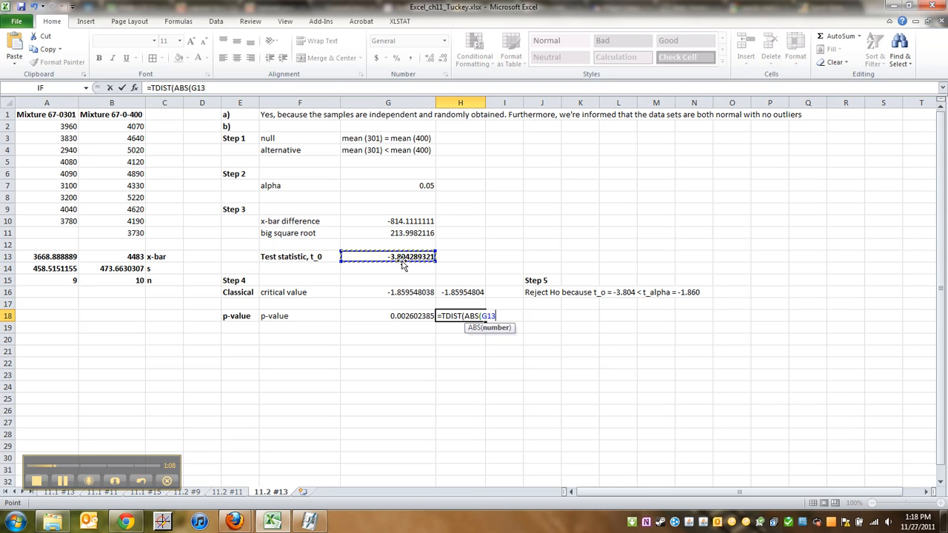
type("),")
left_click(59, 284)
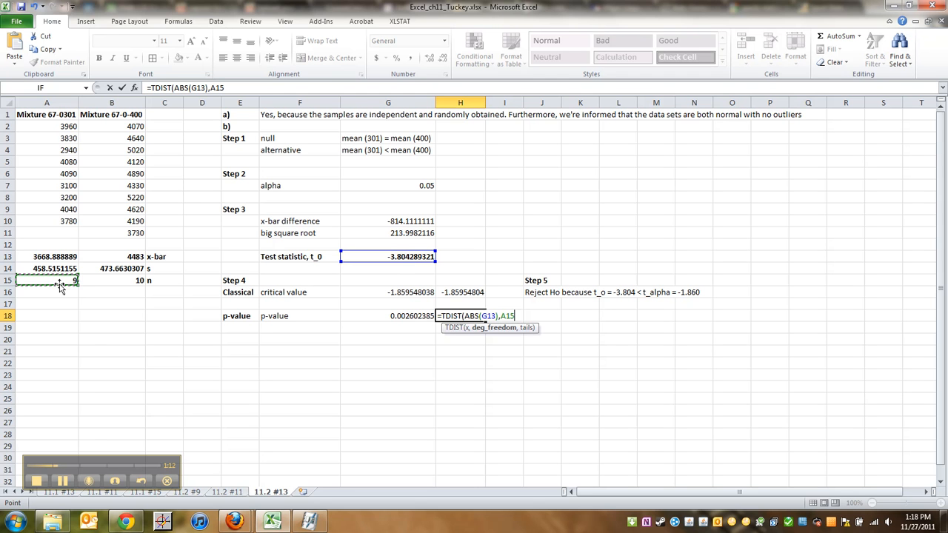
type("-1")
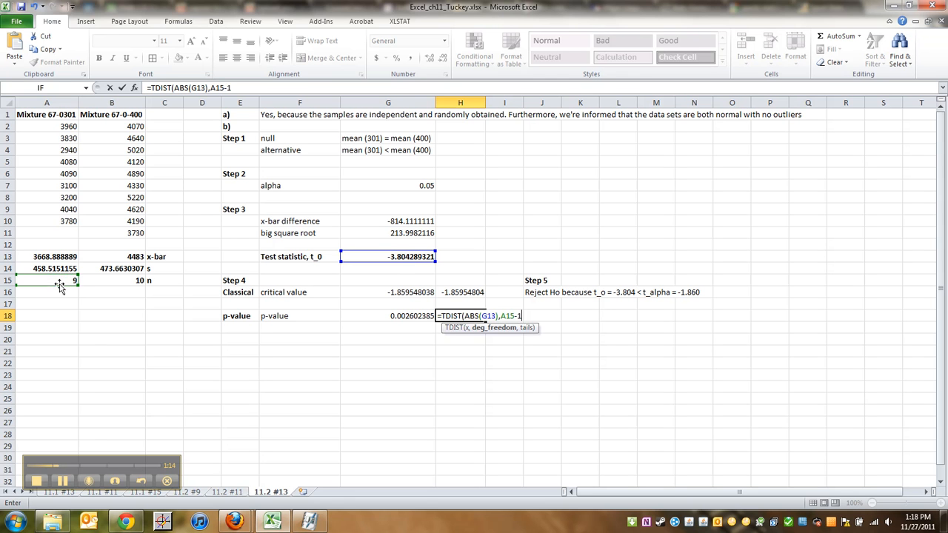
type(",1)")
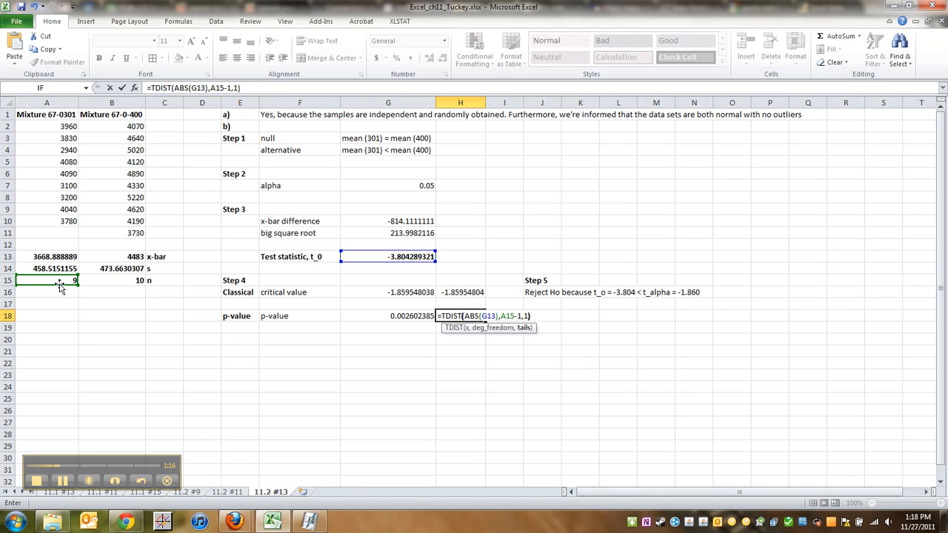
key("Return")
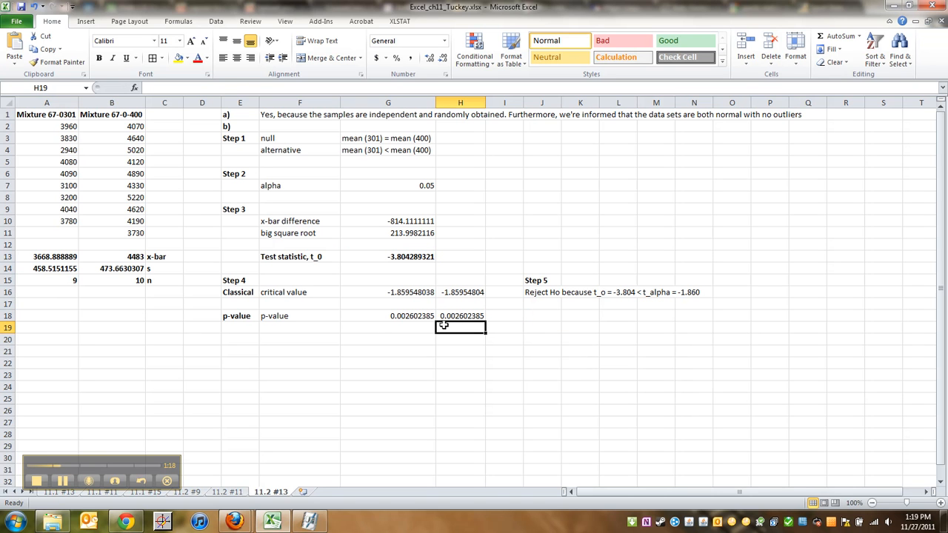
Step: Enter the p-value conclusion "Reject Ho because p = 0.0026 < alpha = 0.05" in J18
left_click(478, 315)
left_click(556, 315)
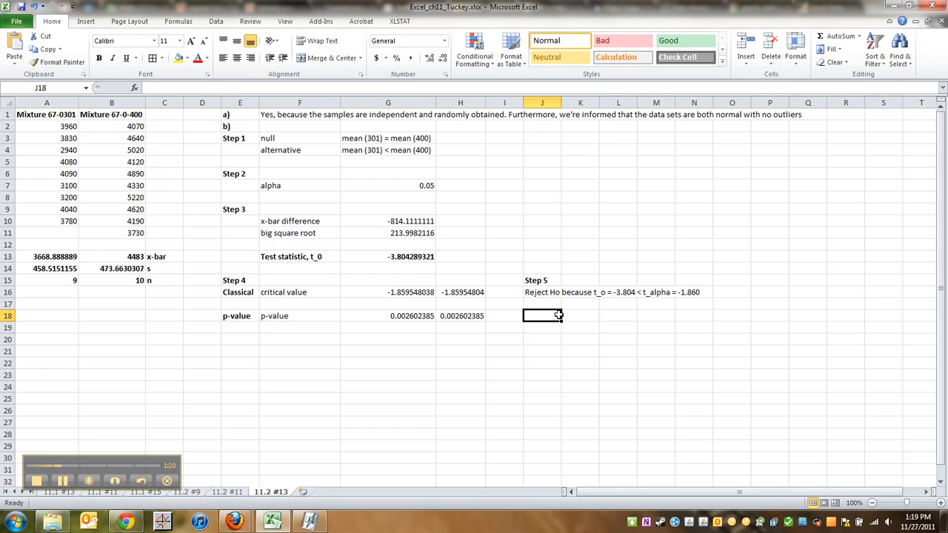
type("Reject H")
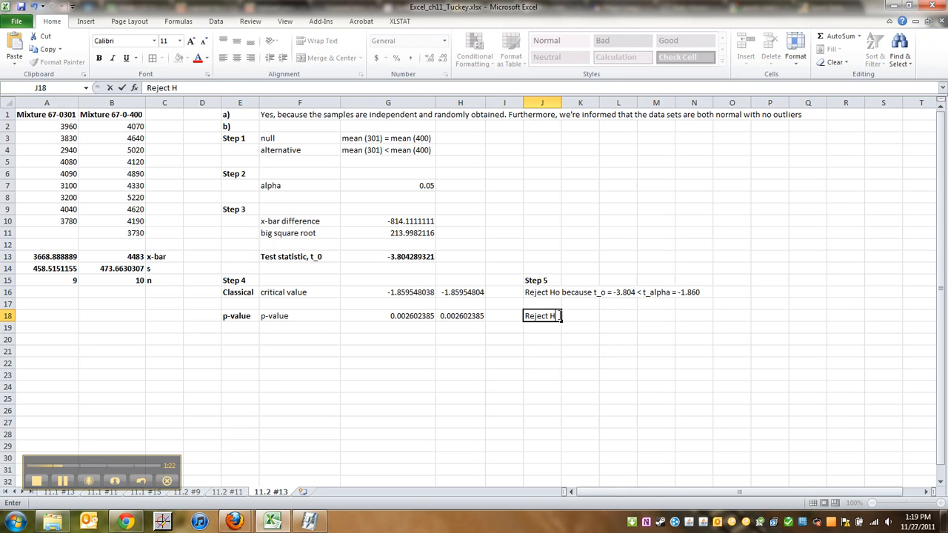
type("o because p = 0.0026 <")
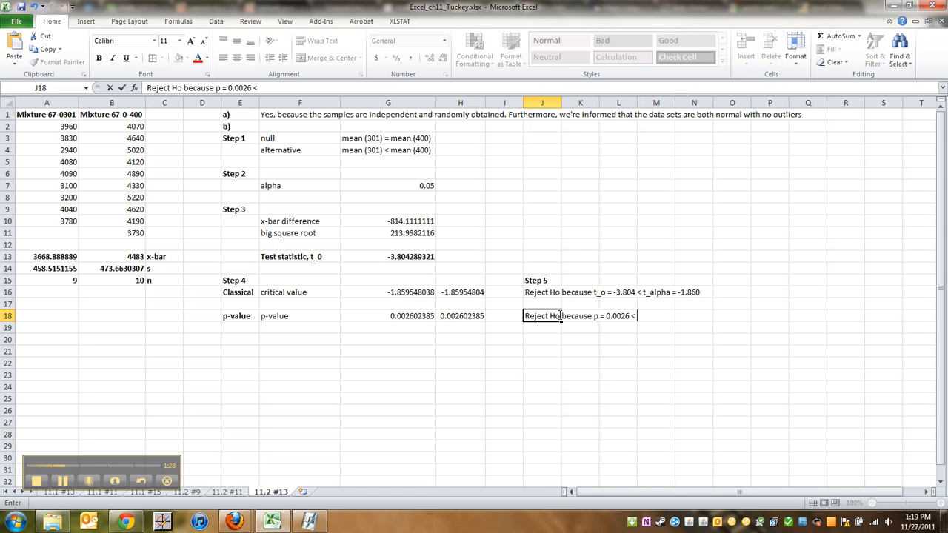
type(" alpha = 0.05")
key("Return")
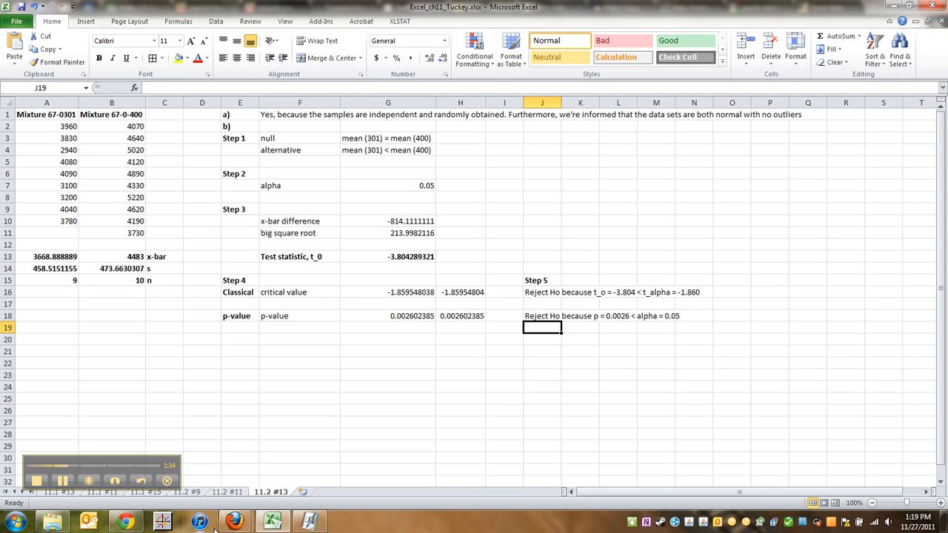
Step: Switch to StatCrunch in Firefox and start a two-sample T statistics analysis with data for the 11_2_13.txt dataset
mouse_move(235, 519)
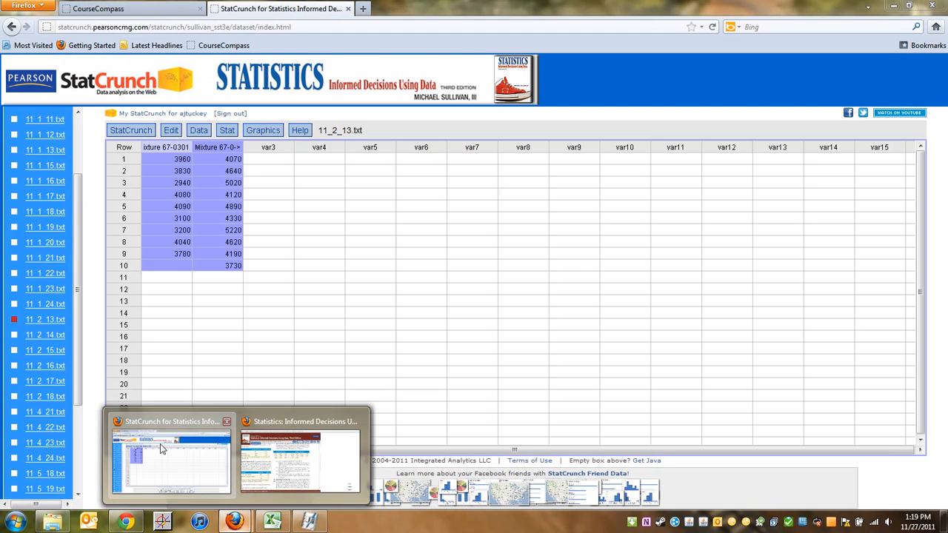
left_click(210, 485)
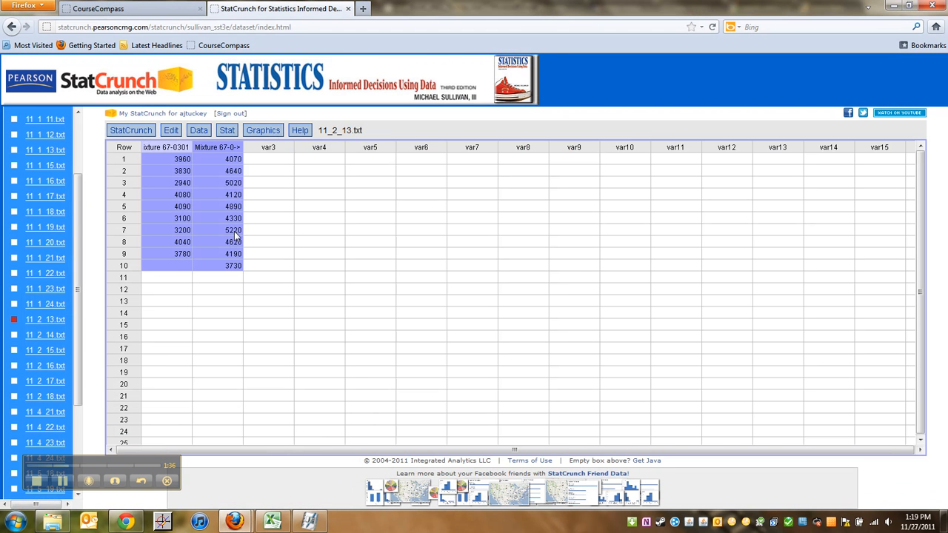
left_click(256, 218)
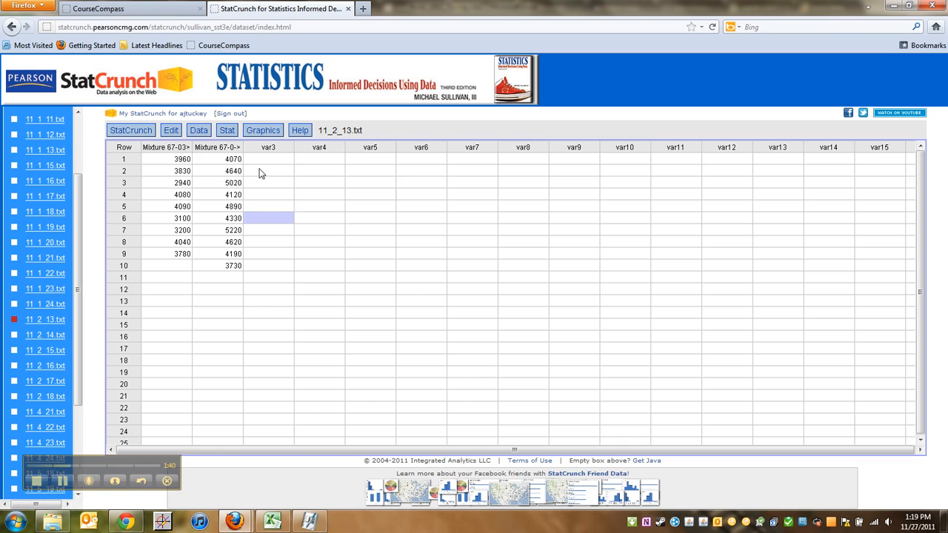
left_click(230, 132)
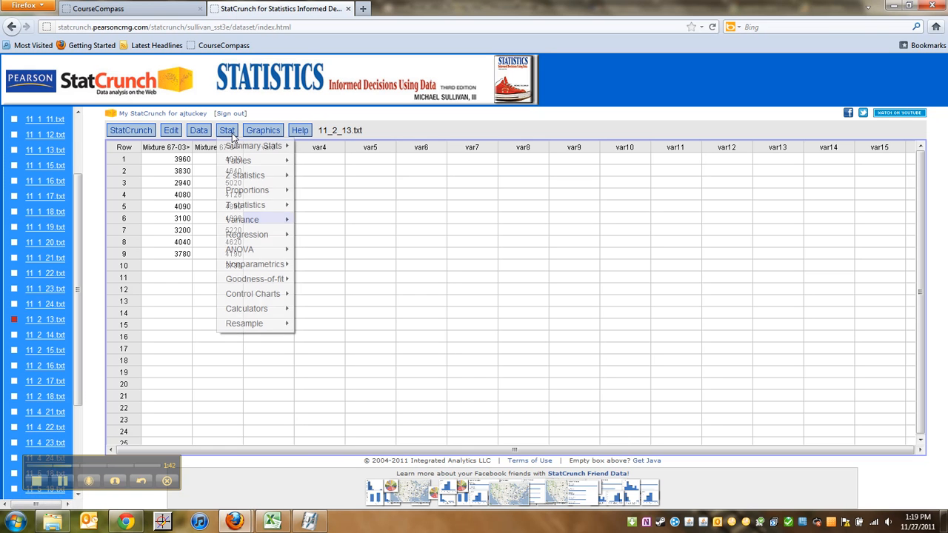
mouse_move(249, 208)
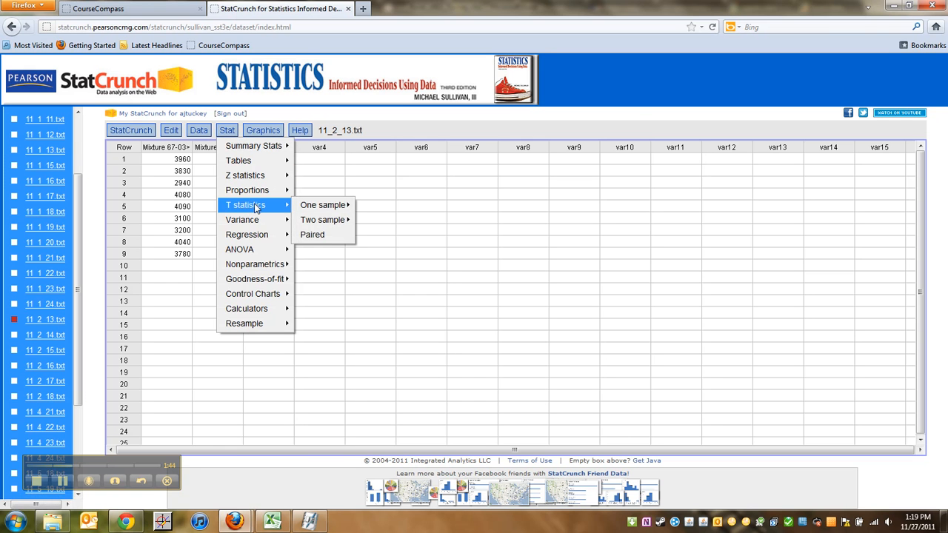
mouse_move(336, 221)
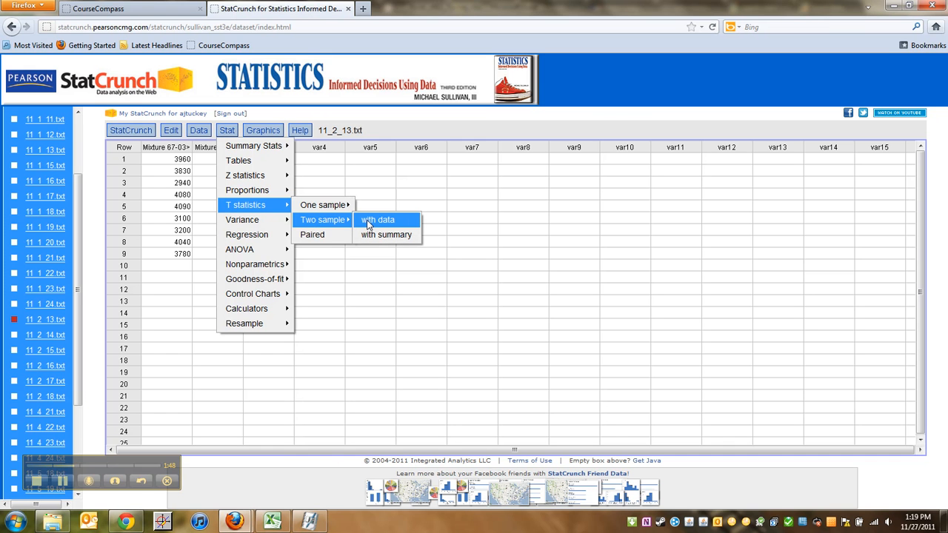
left_click(369, 223)
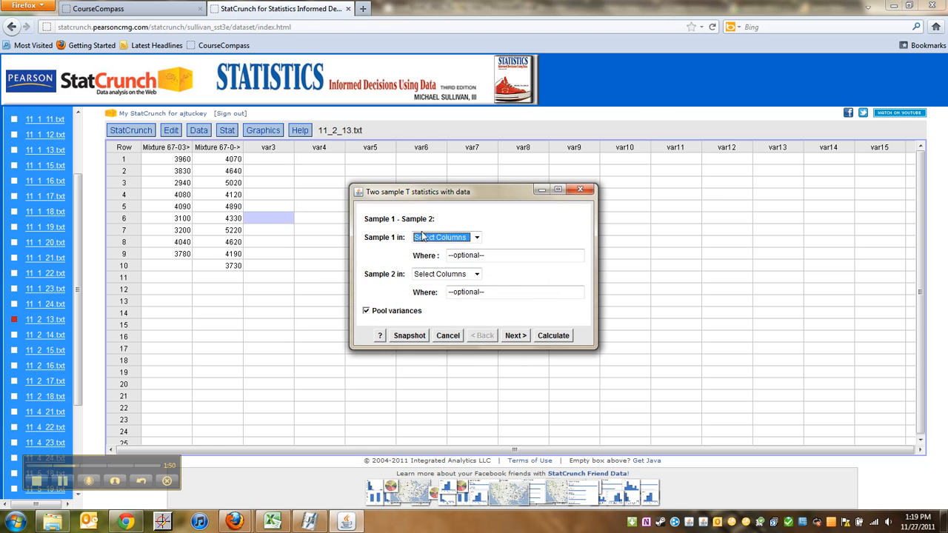
Step: Set sample 1 to Mixture 67-0301 and sample 2 to Mixture 67-0-400, with pooled variances turned off
left_click(457, 239)
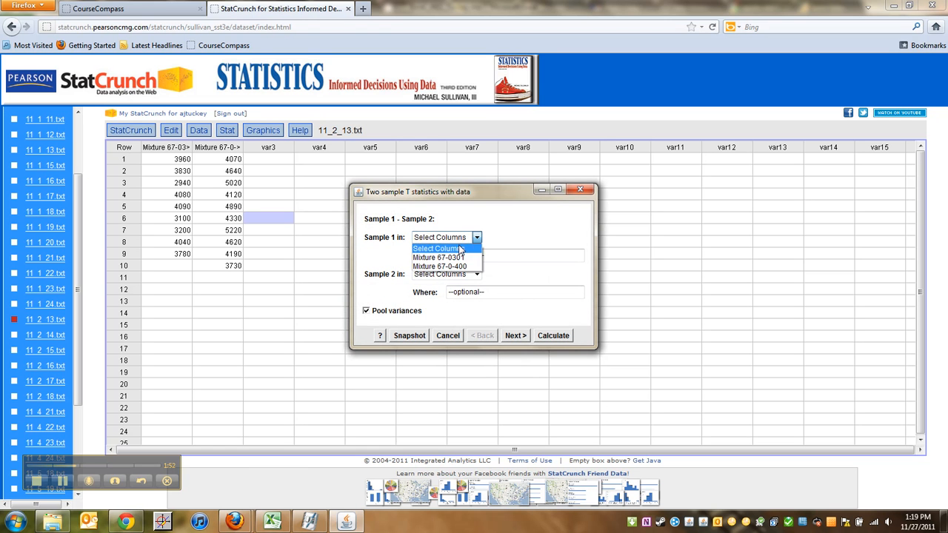
left_click(452, 258)
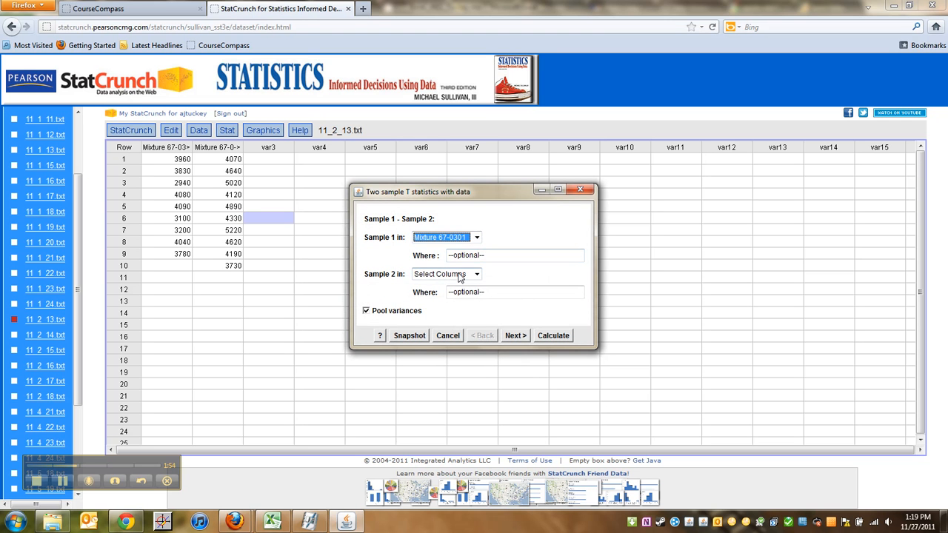
left_click(459, 277)
left_click(456, 304)
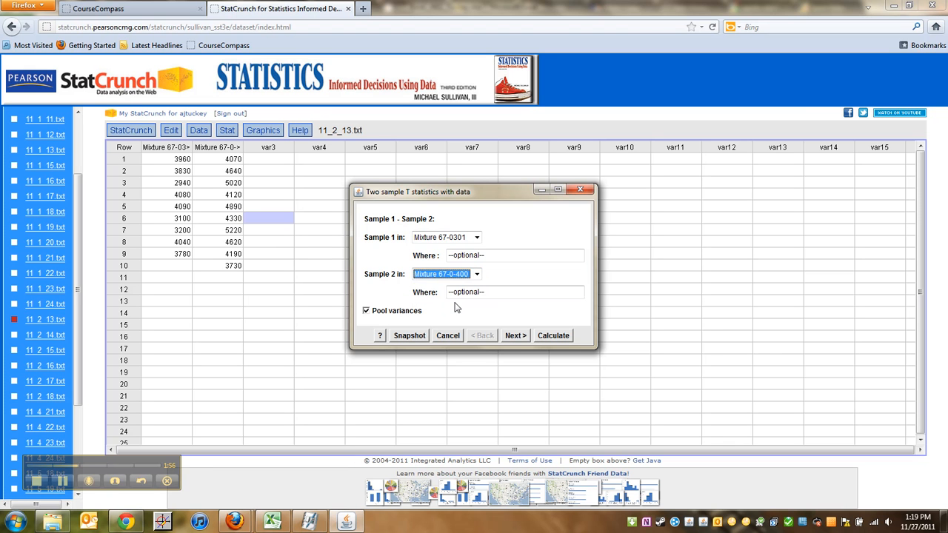
left_click(392, 314)
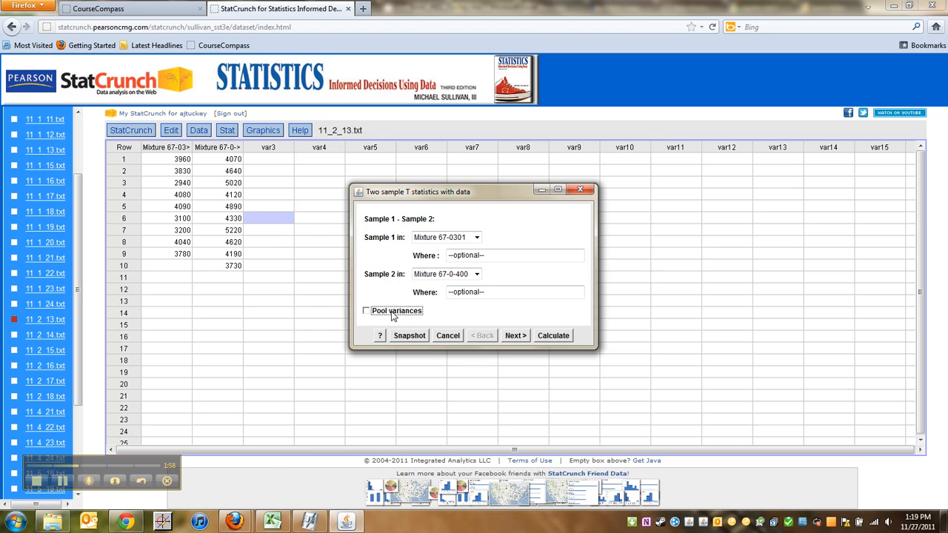
Step: Set the hypothesis test's alternative to < and calculate the test results
left_click(515, 336)
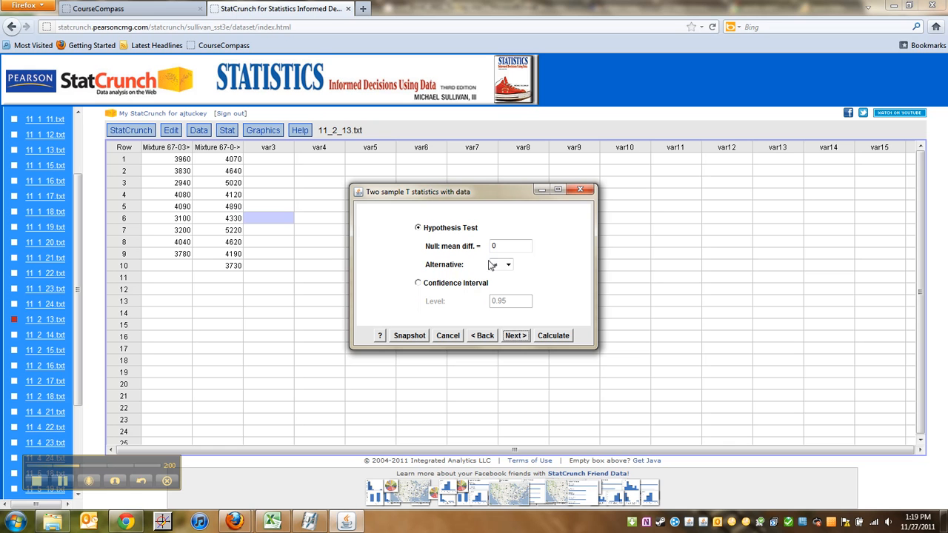
left_click(507, 264)
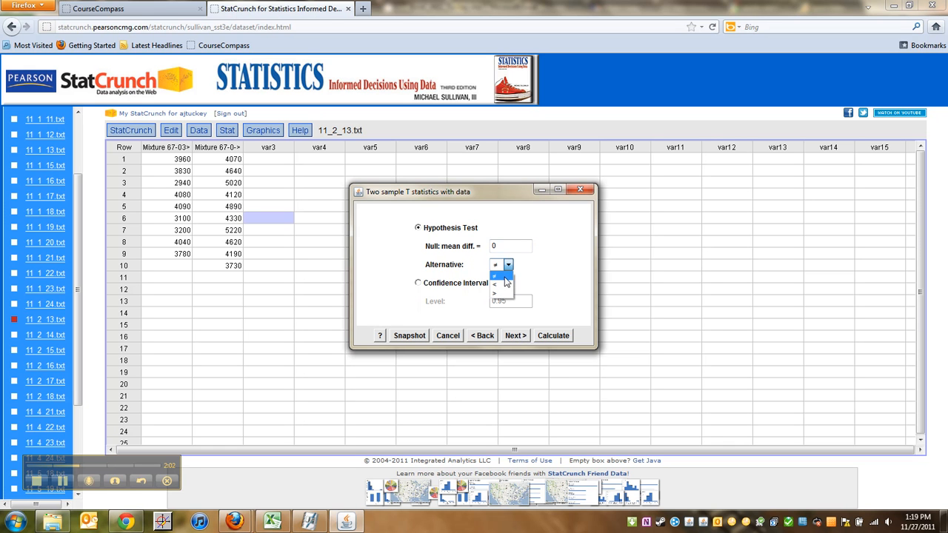
left_click(503, 286)
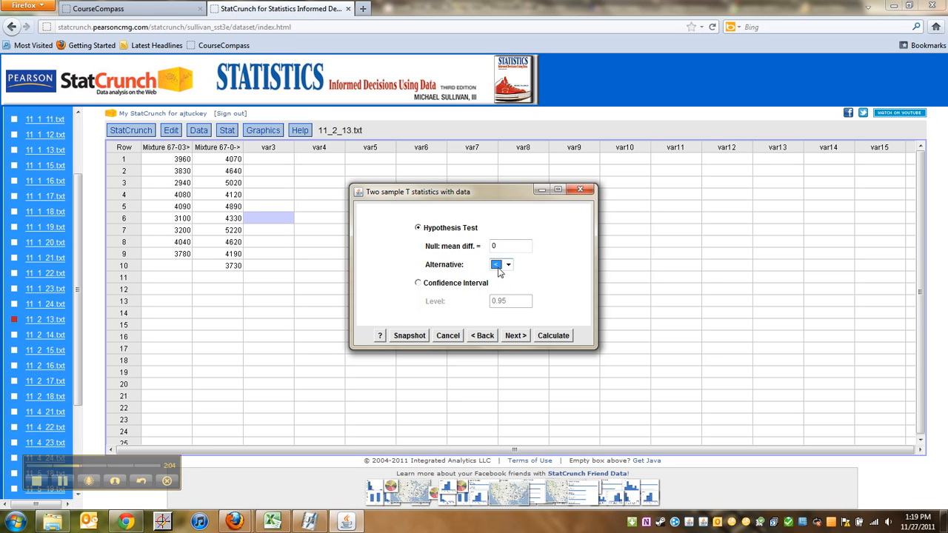
left_click(540, 337)
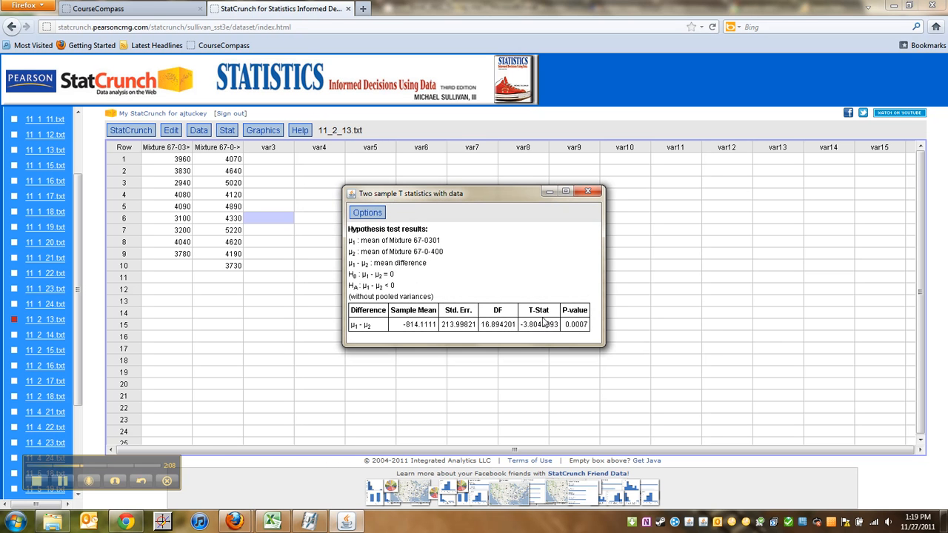
Step: Copy the StatCrunch hypothesis test results and paste them into the Excel sheet at K21, keeping the source formatting
left_click(368, 213)
left_click(371, 249)
left_click(272, 523)
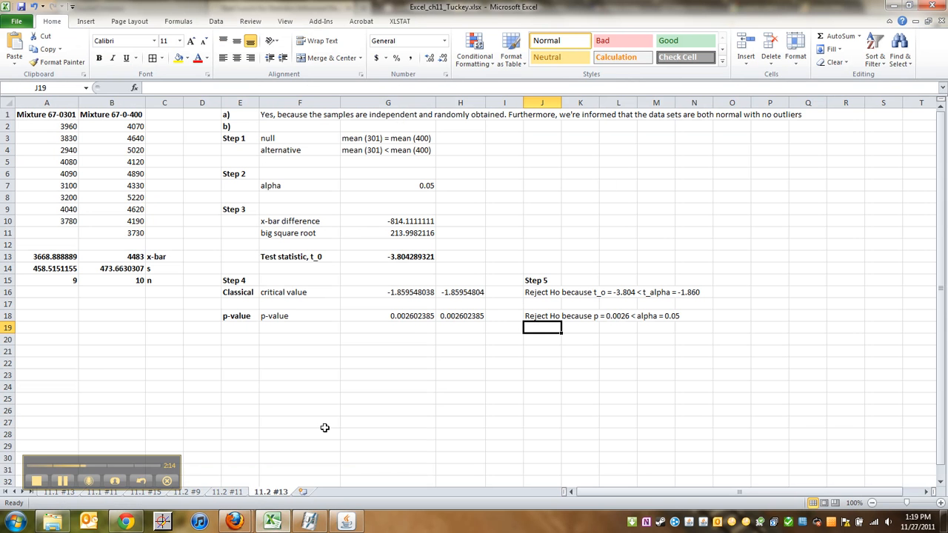
left_click(587, 350)
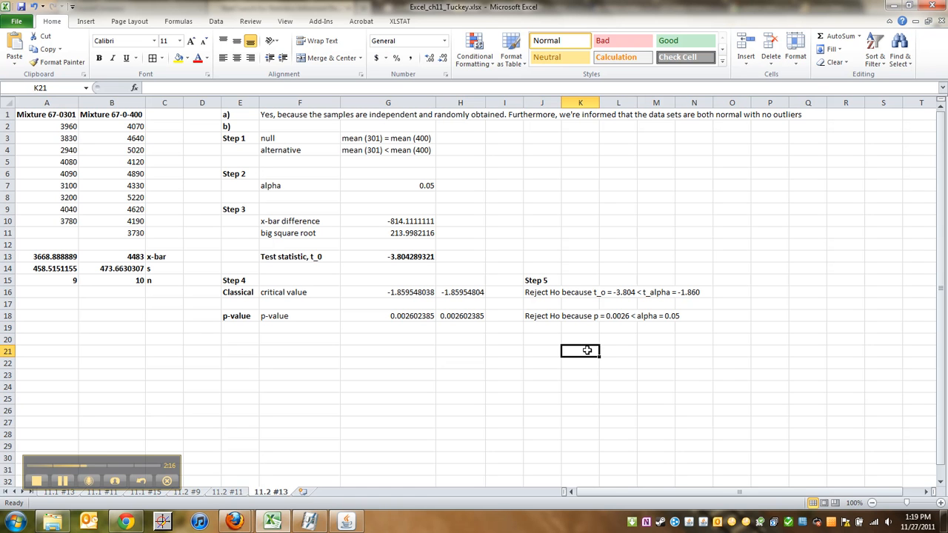
right_click(587, 351)
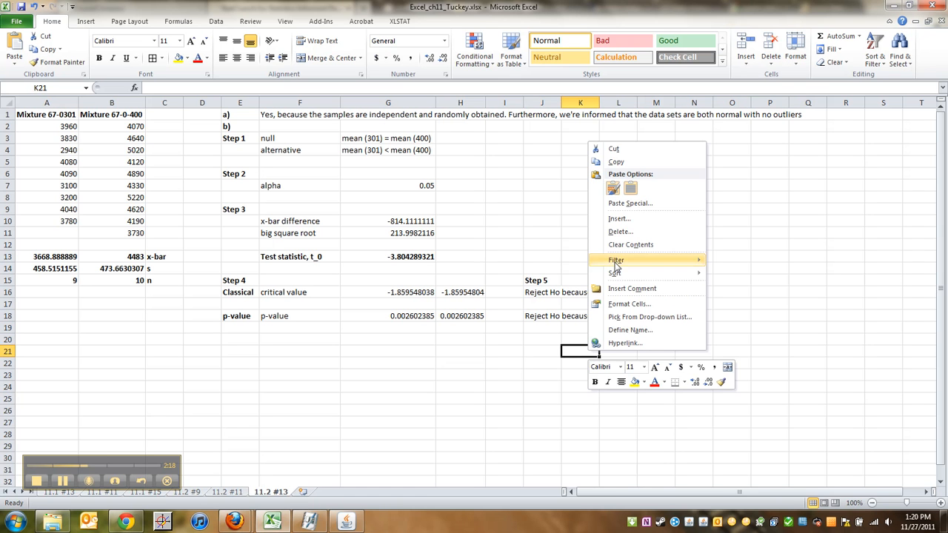
left_click(613, 190)
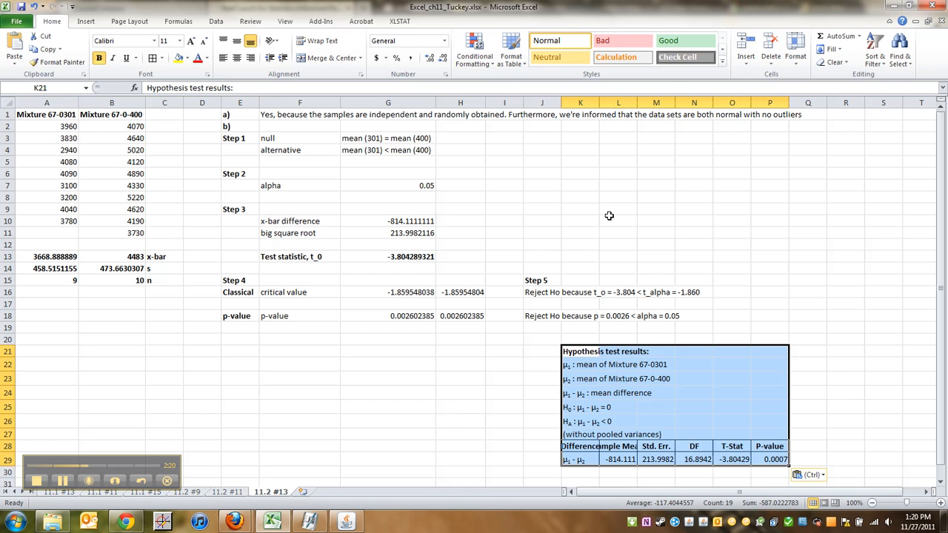
left_click(641, 403)
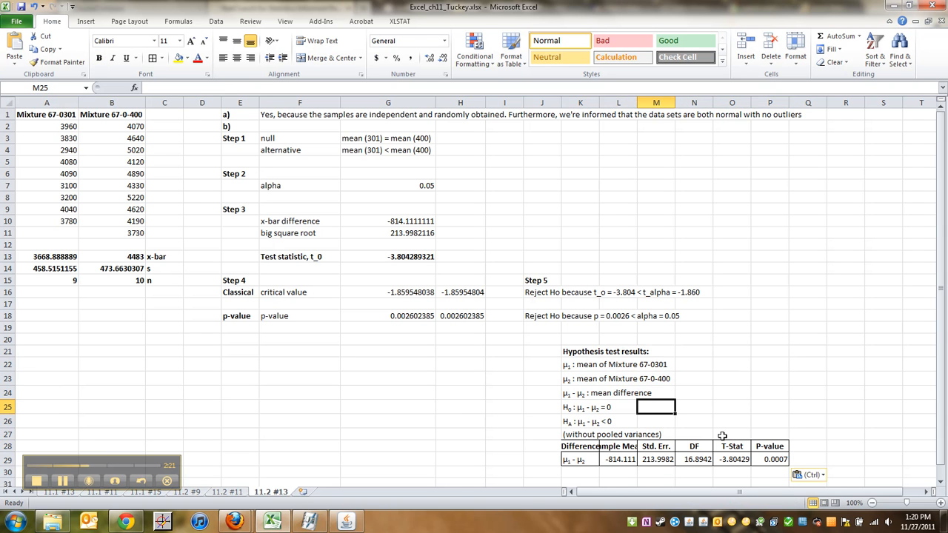
Step: Autofit columns K through P to the contents of the pasted results table
left_click(759, 455)
left_click_drag(761, 446, 763, 459)
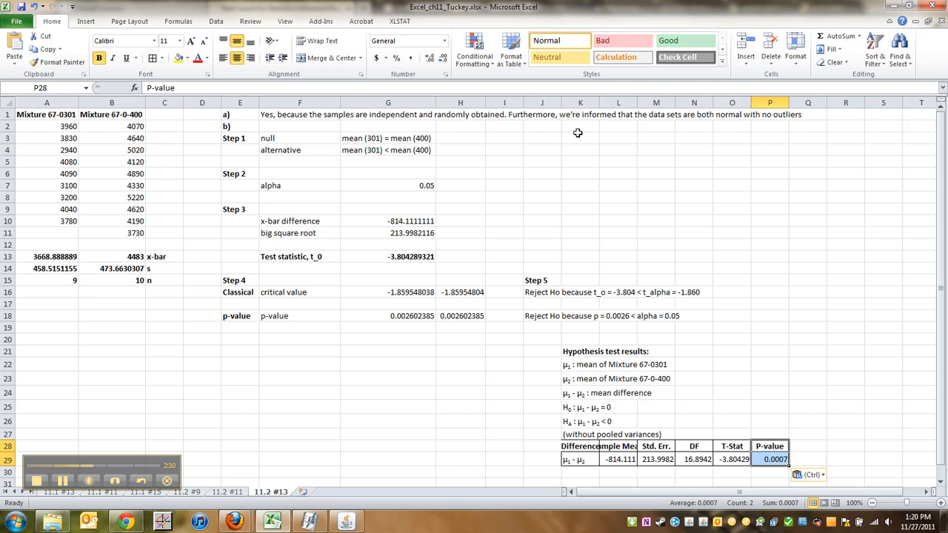
left_click_drag(579, 94, 779, 92)
double_click(751, 101)
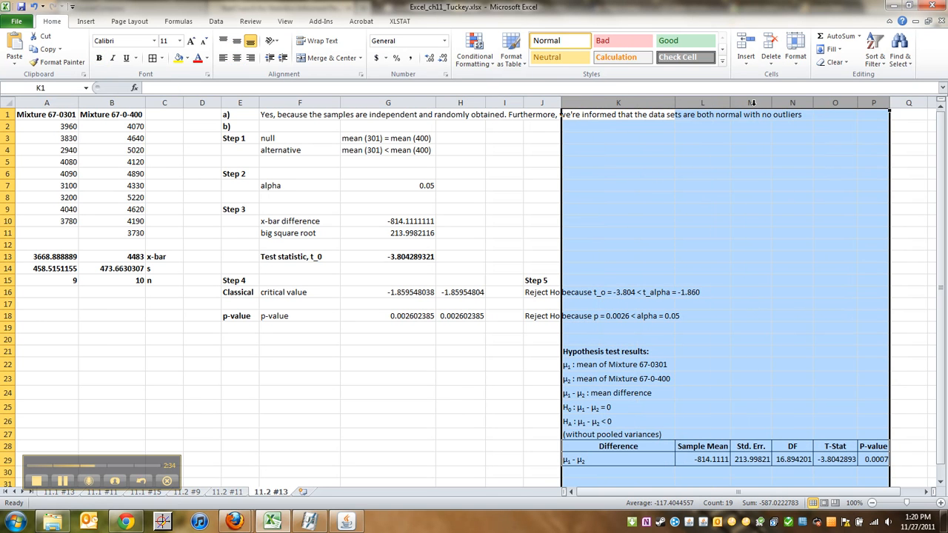
left_click(708, 447)
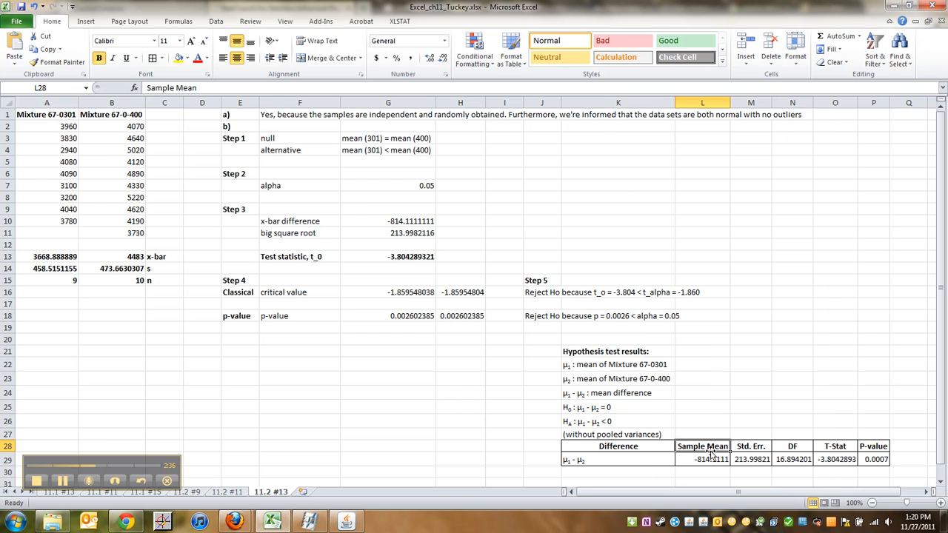
Step: Compare the pasted T-Stat, DF and P-value with the sample statistics and the p-values calculated in G18 and H18
left_click(883, 463)
left_click(837, 460)
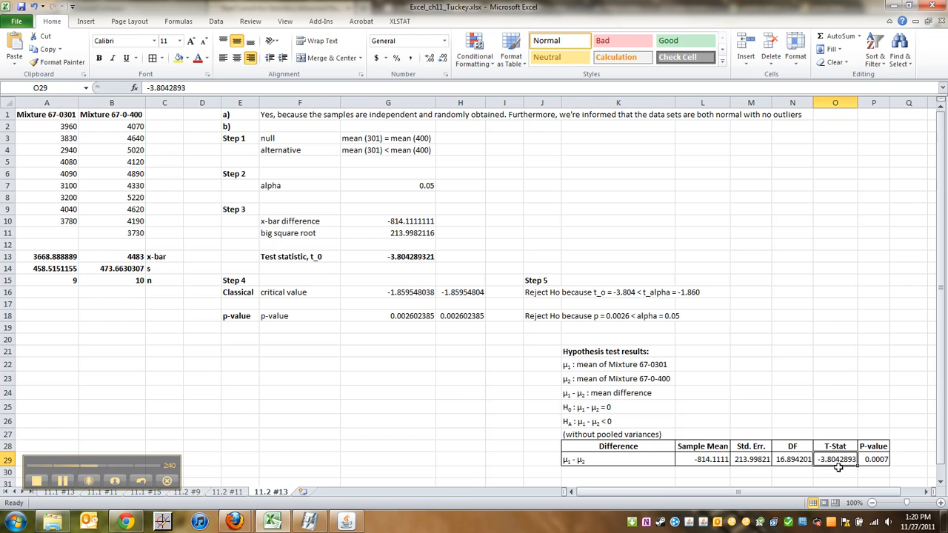
left_click(797, 460)
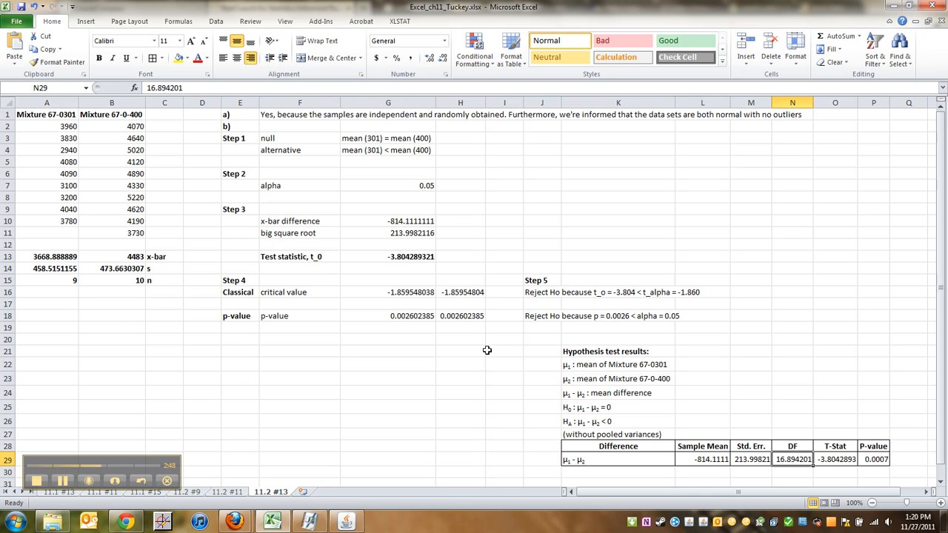
left_click(880, 463)
left_click_drag(838, 459, 873, 448)
left_click(864, 461)
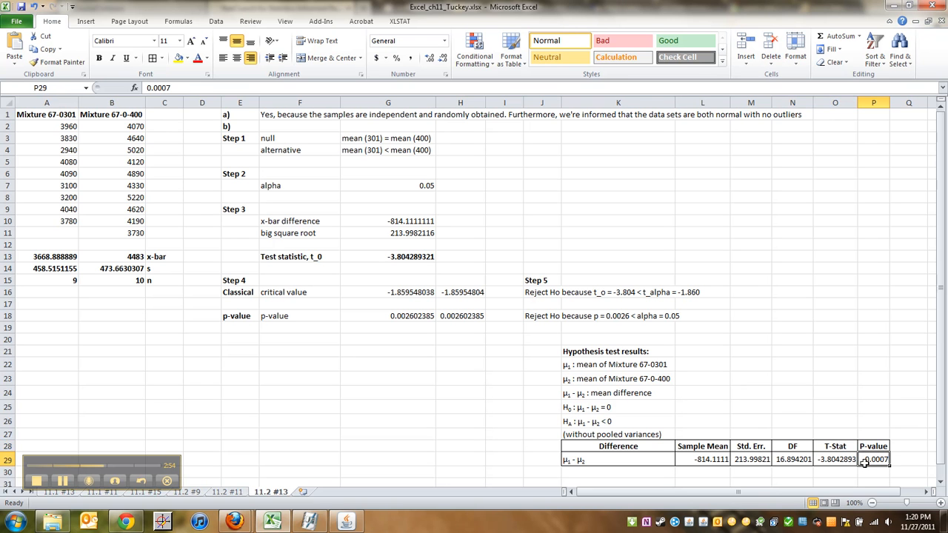
left_click(151, 443)
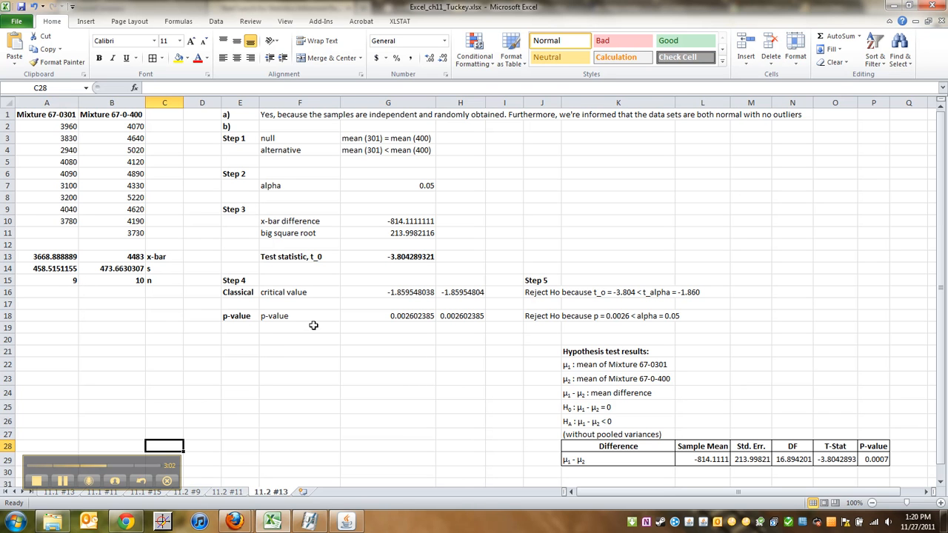
left_click_drag(62, 259, 122, 277)
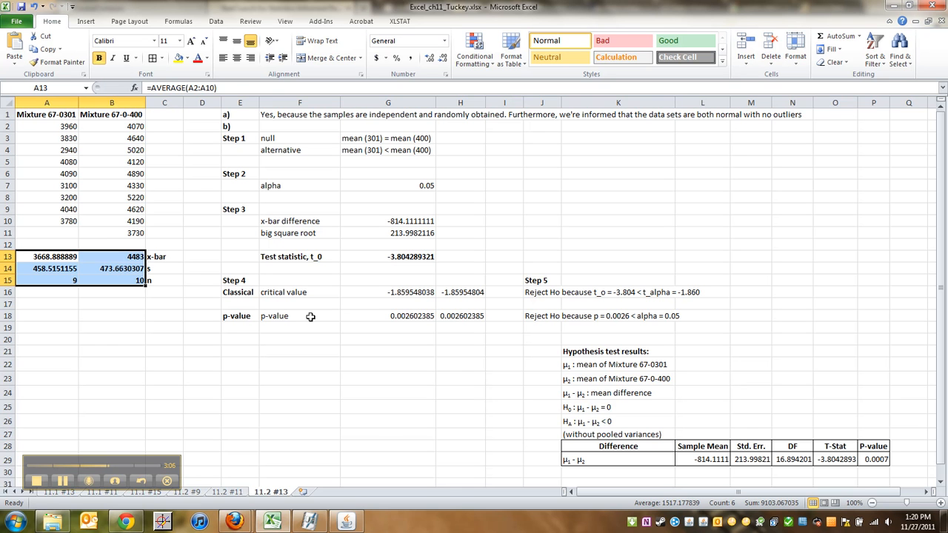
left_click_drag(415, 317, 465, 320)
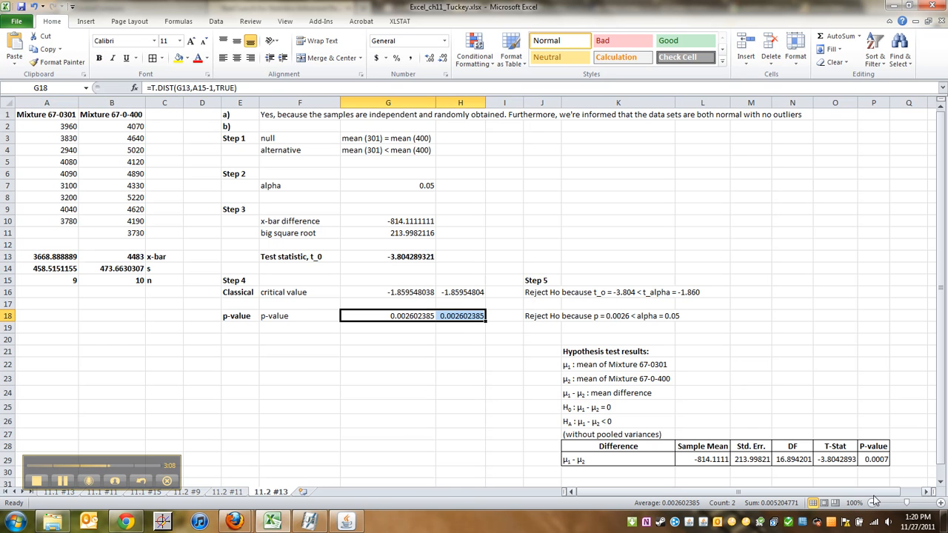
left_click_drag(876, 461, 844, 436)
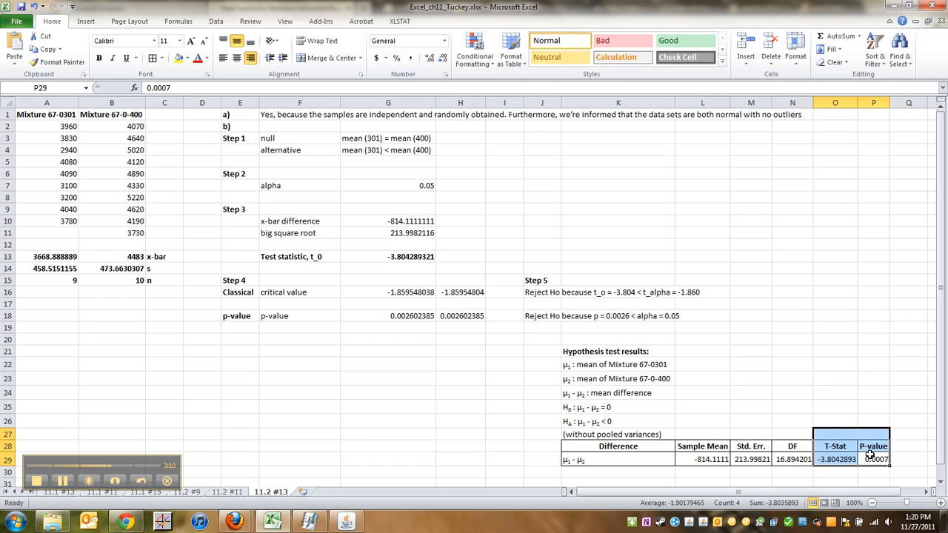
left_click(871, 457)
Step: Enter the heading "Step 6" in E21 and make it bold
left_click(282, 351)
left_click(231, 352)
type("Step 6")
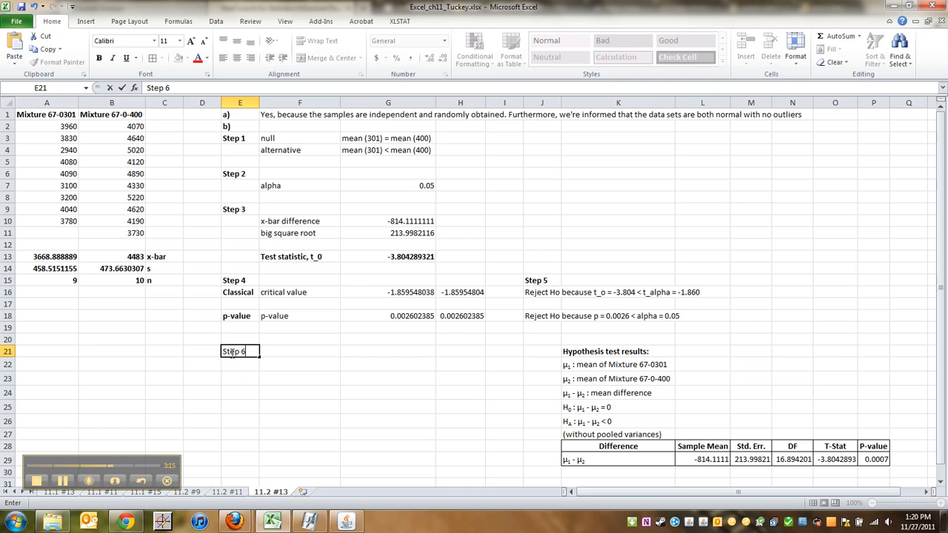
key("ctrl+Return")
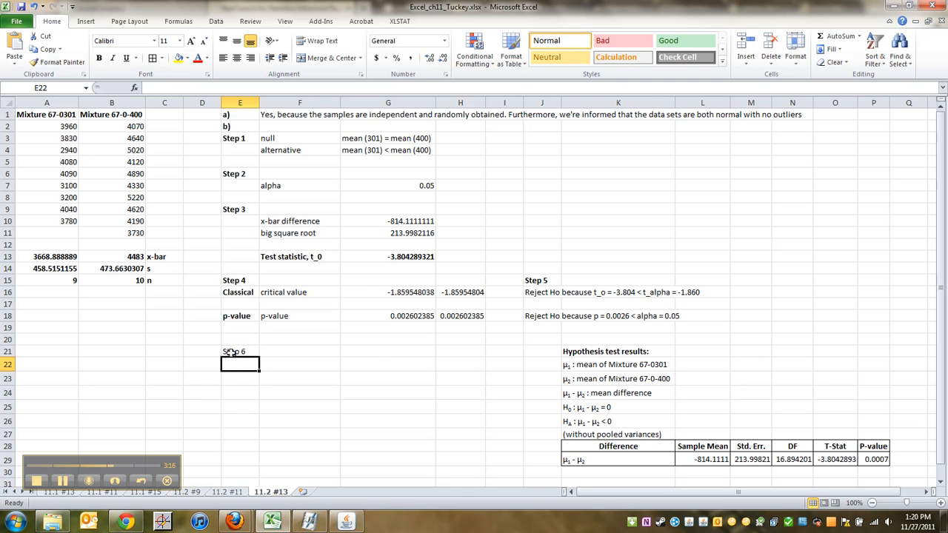
key("Down")
Step: Write the first line of the Step 6 conclusion in E22: "There is enough evidence to support the claim tha the 67-0-400 concrete"
type("There is enough evi")
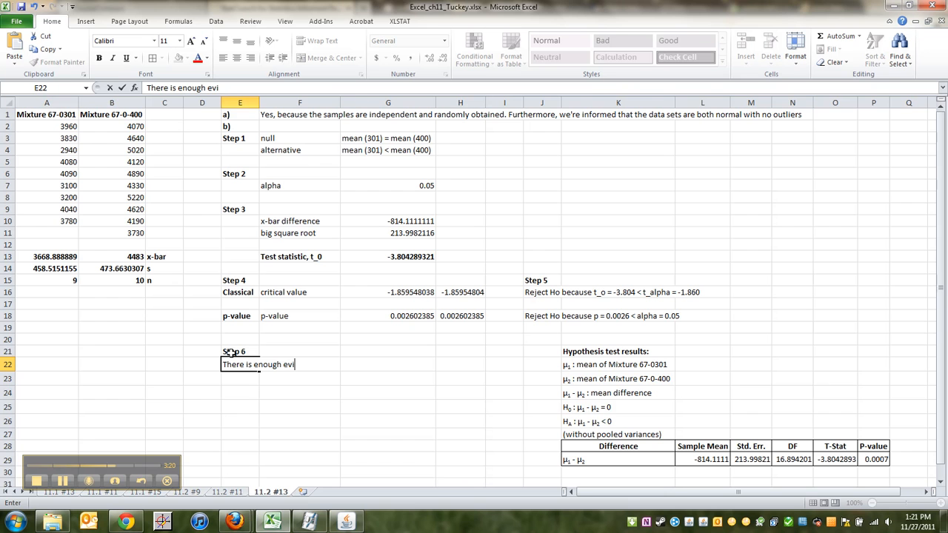
type("dence to support ")
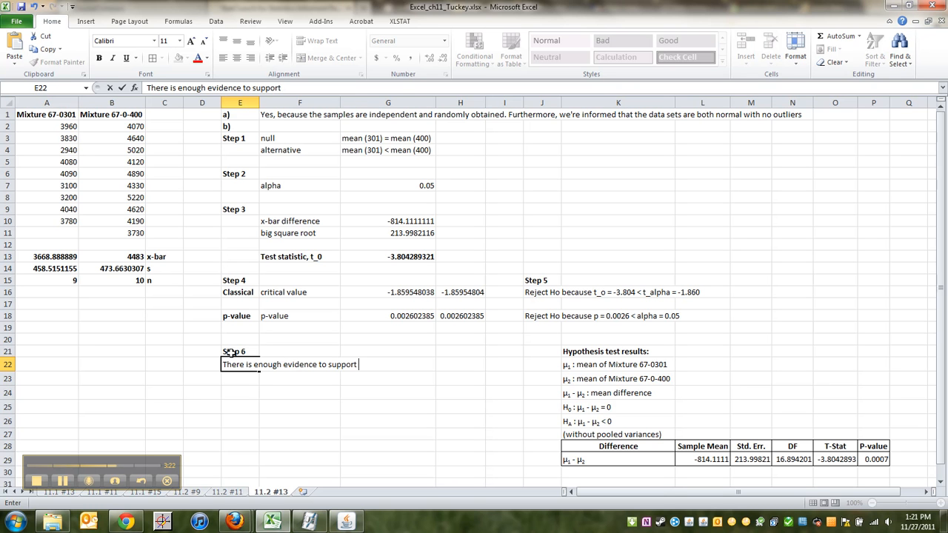
type("the claim tha")
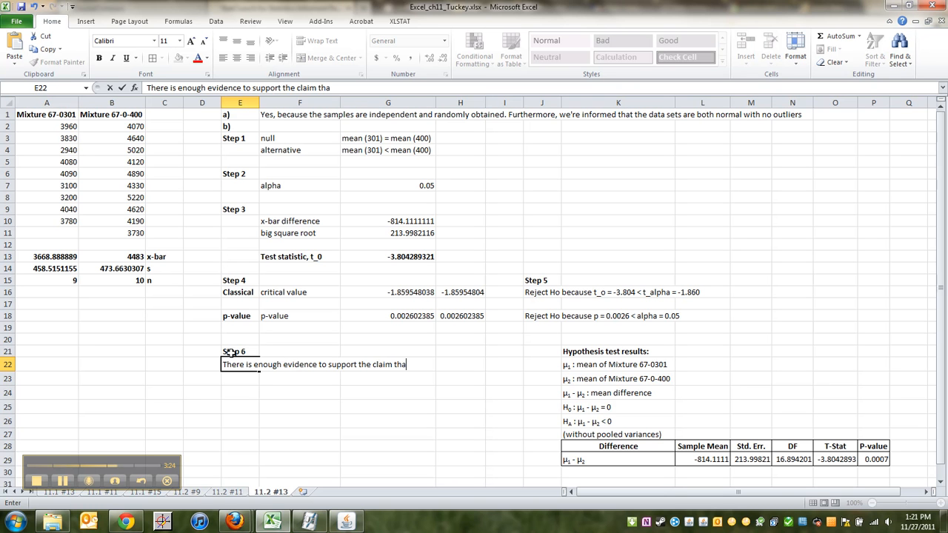
type(" the 67")
type("-0-400 concret")
type("et")
key("Return")
Step: Continue the conclusion in E23 with "is stronger than the 67-0-301 concrete"
type("is stronger")
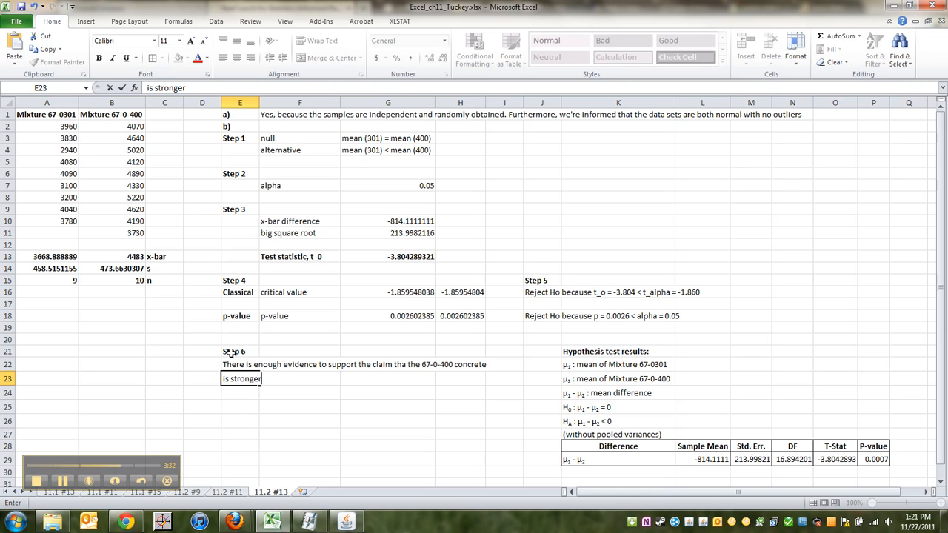
type(" than the 67-0-301 concrete")
key("Return")
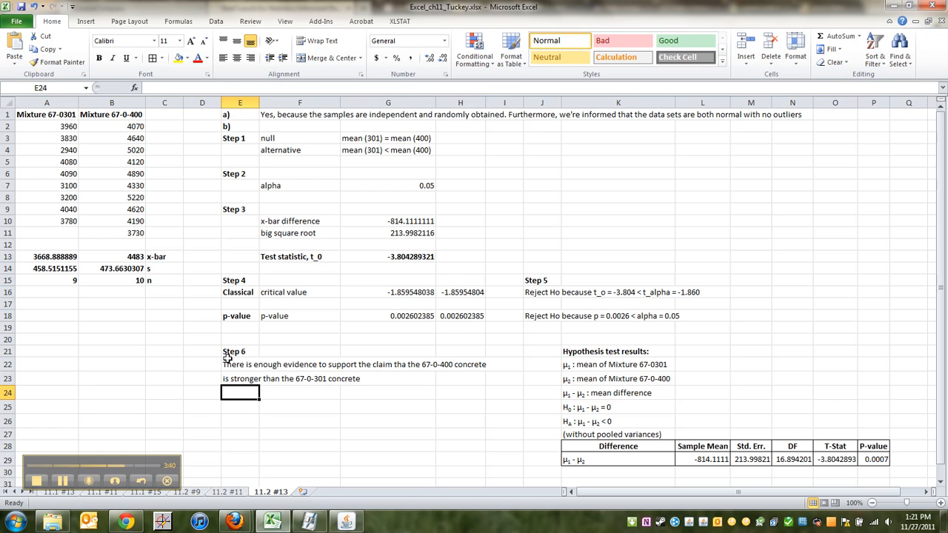
Step: Switch to the Statistics e-book and read parts (c) and (d) of the concrete mixture exercise
mouse_move(234, 522)
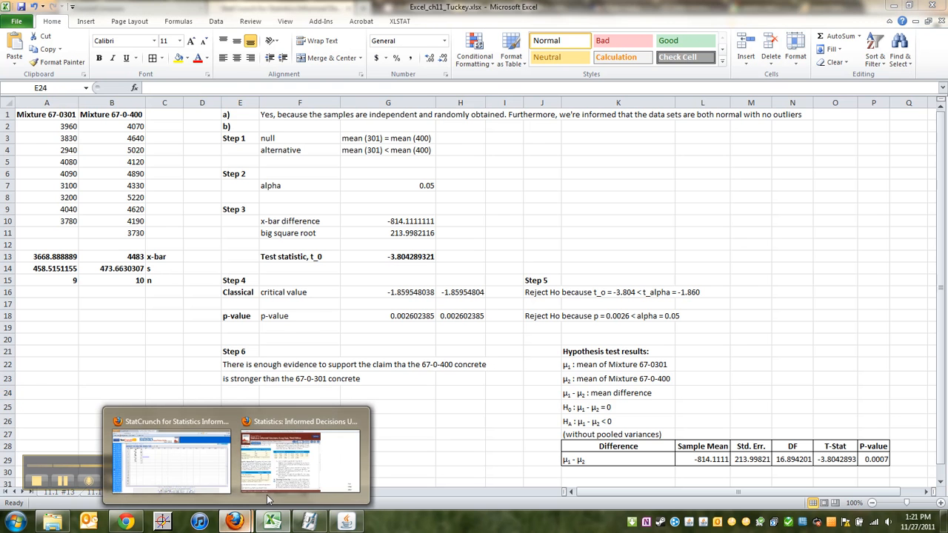
left_click(317, 466)
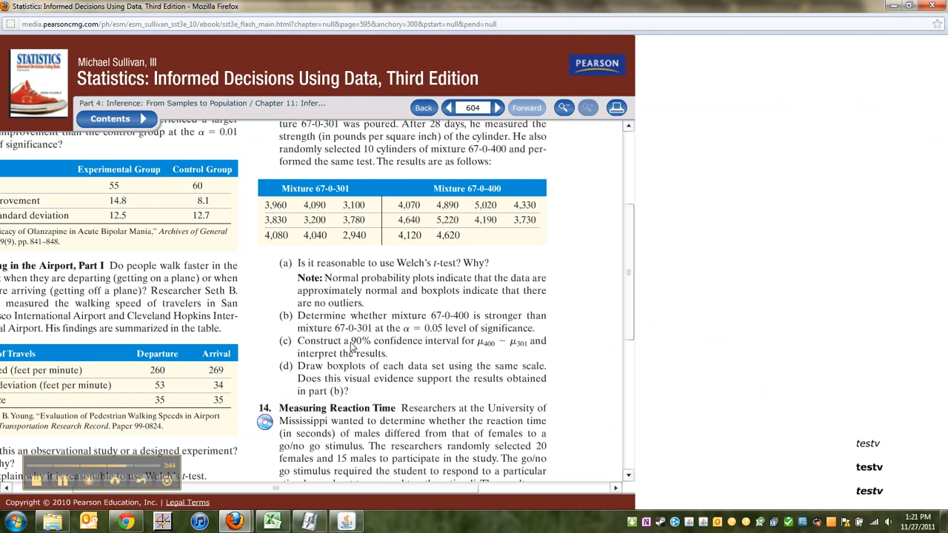
scroll(383, 356, "down", 2)
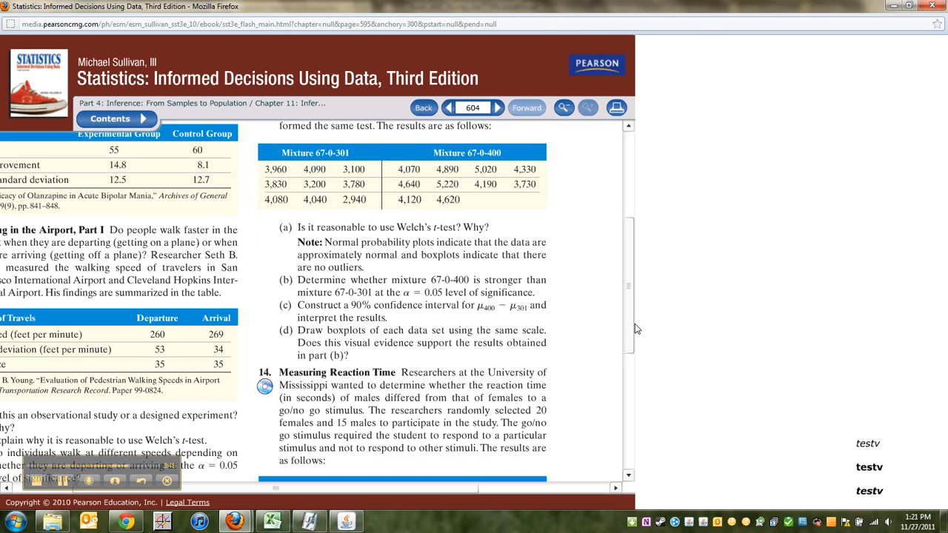
scroll(631, 329, "down", 3)
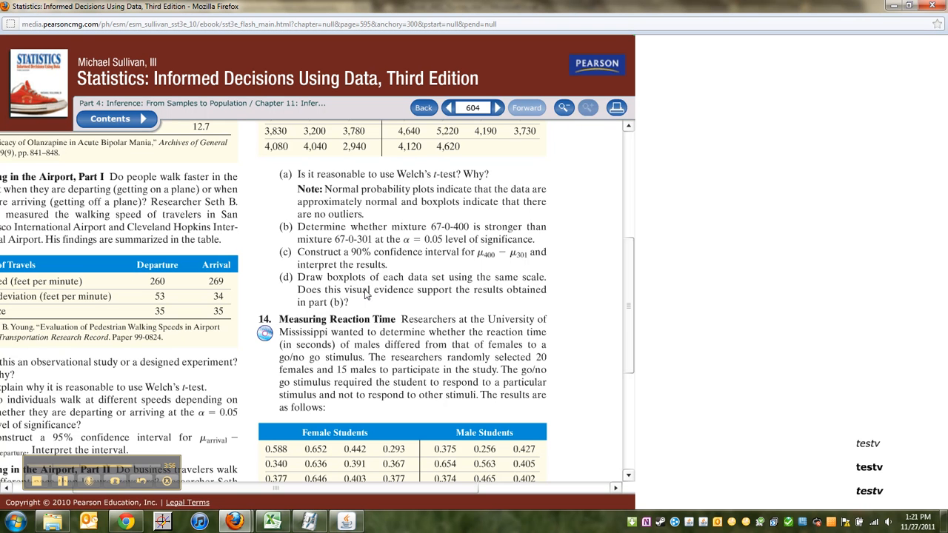
Step: Switch to StatCrunch and set up a boxplot of the Mixture 67-0301 and Mixture 67-0-400 columns
mouse_move(234, 520)
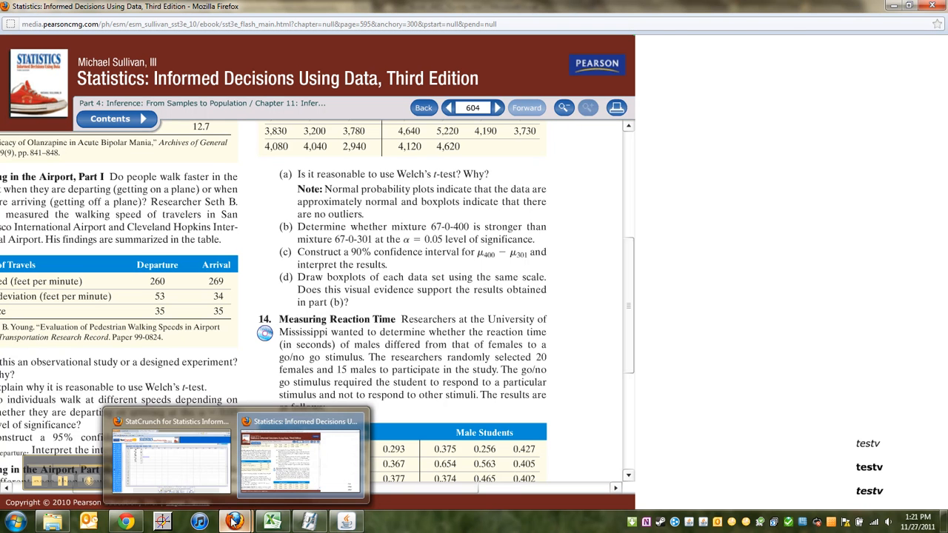
left_click(194, 425)
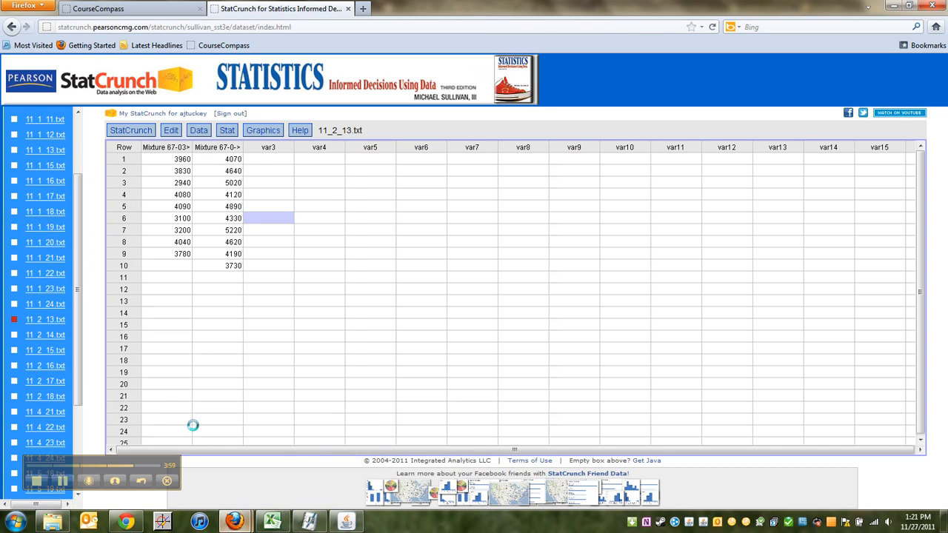
left_click(261, 134)
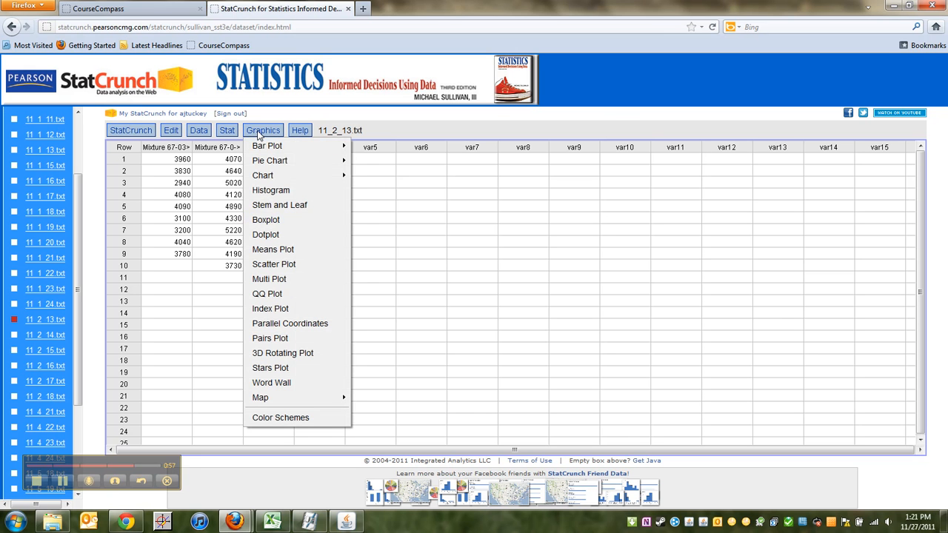
left_click(274, 225)
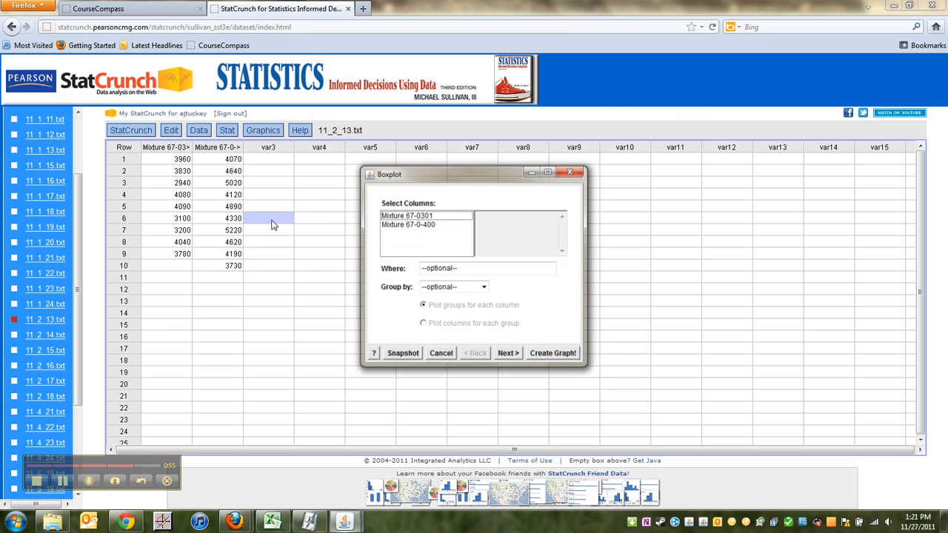
left_click(426, 216)
left_click(419, 225)
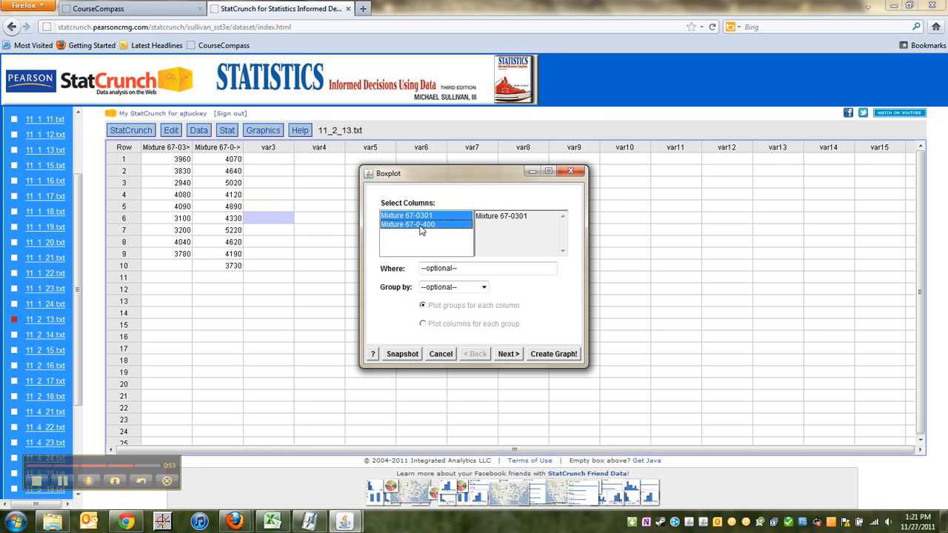
Step: Set the boxplot to draw its boxes horizontally and create the graph
left_click(511, 357)
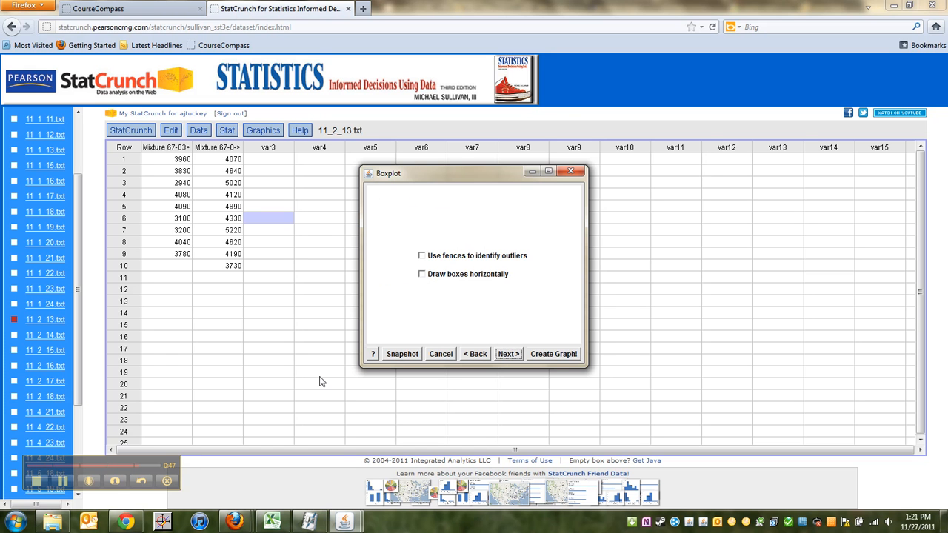
left_click(61, 486)
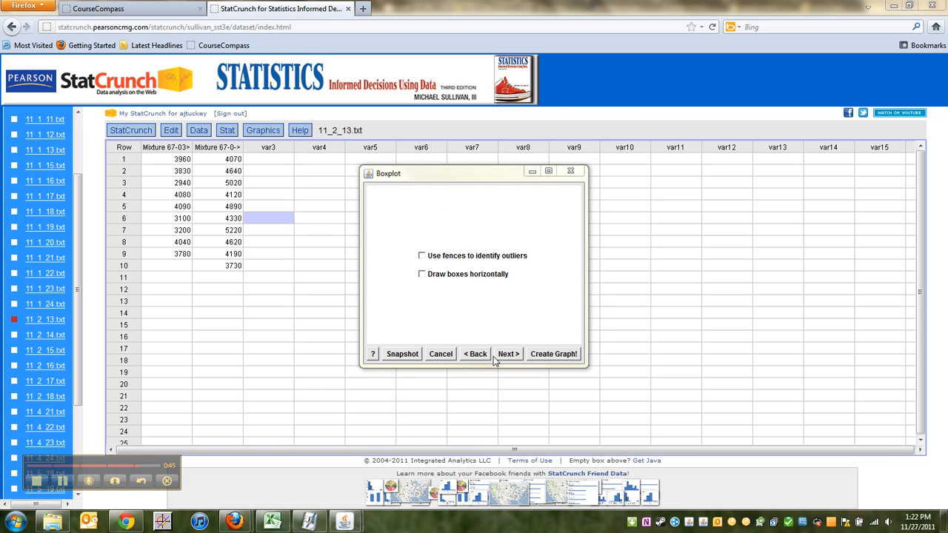
left_click(422, 275)
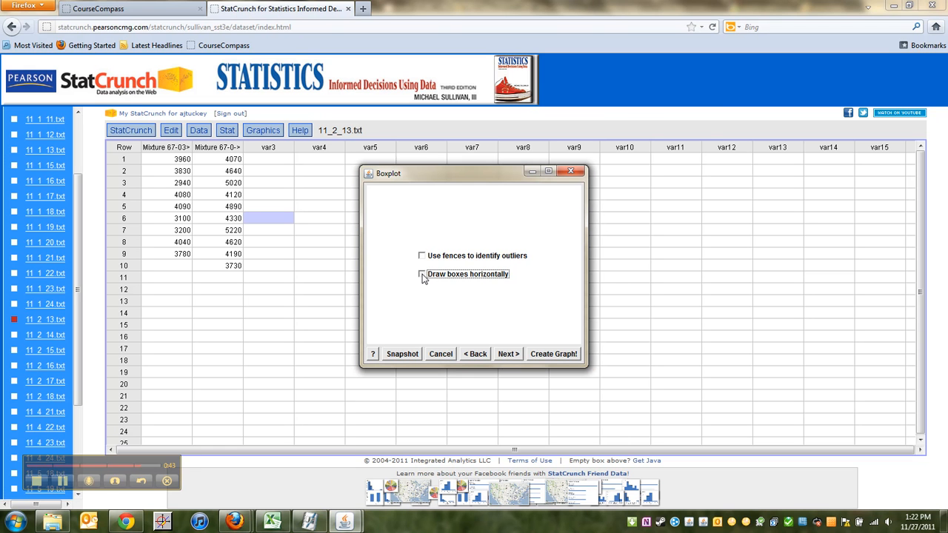
left_click(541, 356)
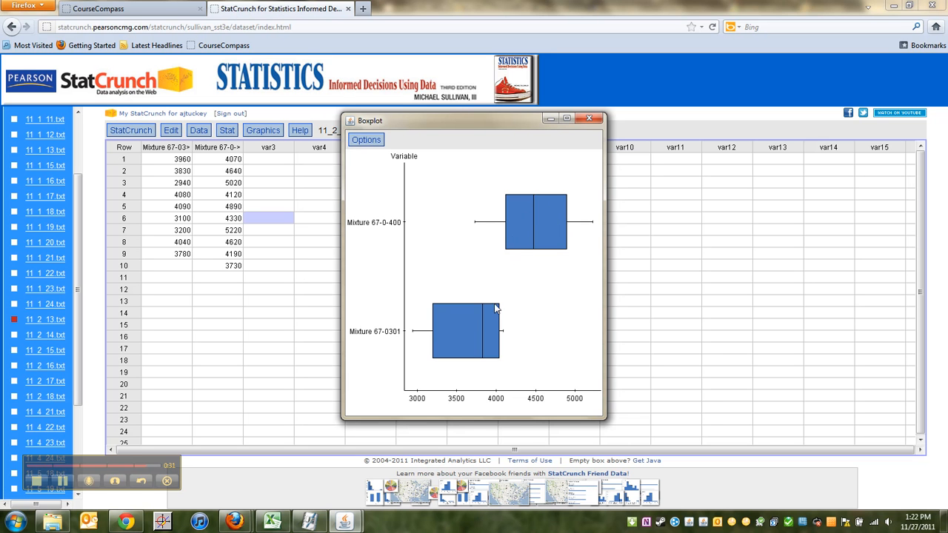
Step: Copy the StatCrunch boxplot and paste it into the Excel sheet at F34
left_click(366, 140)
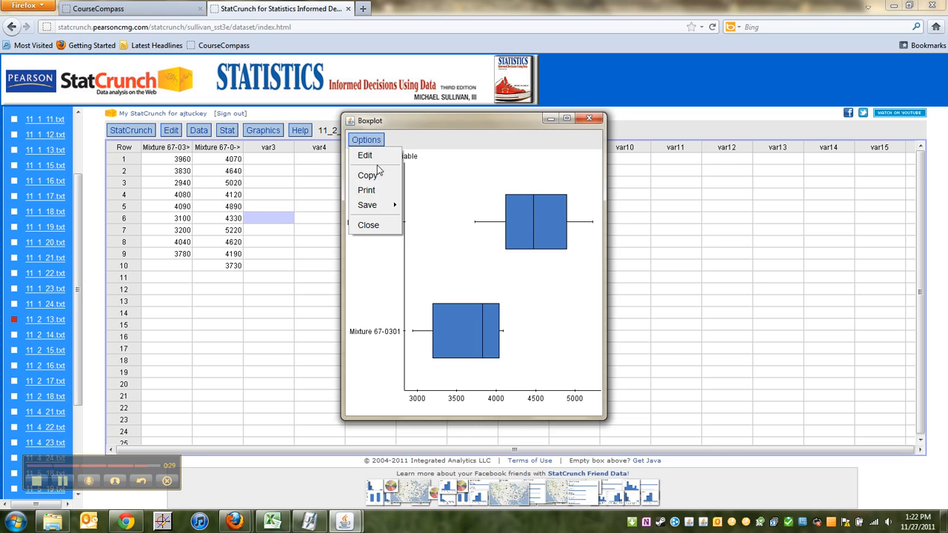
left_click(369, 175)
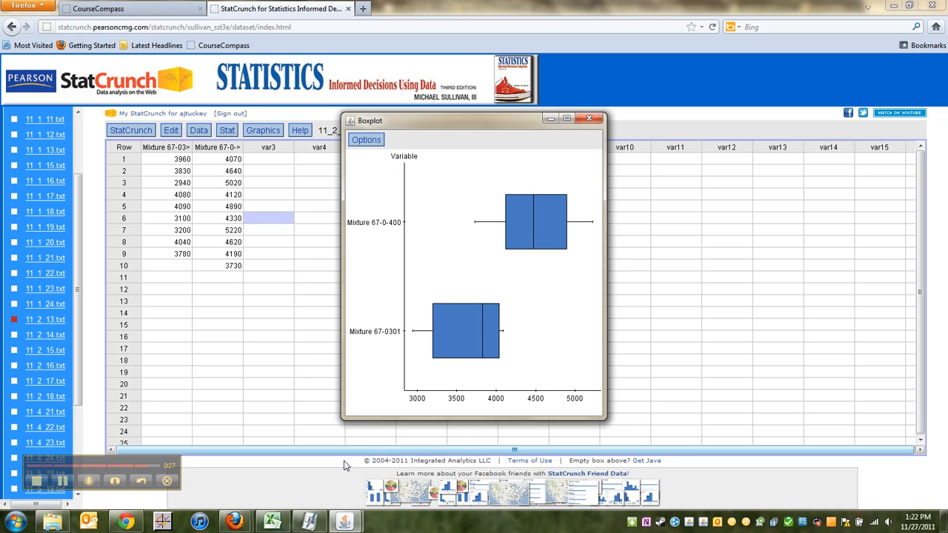
left_click(273, 522)
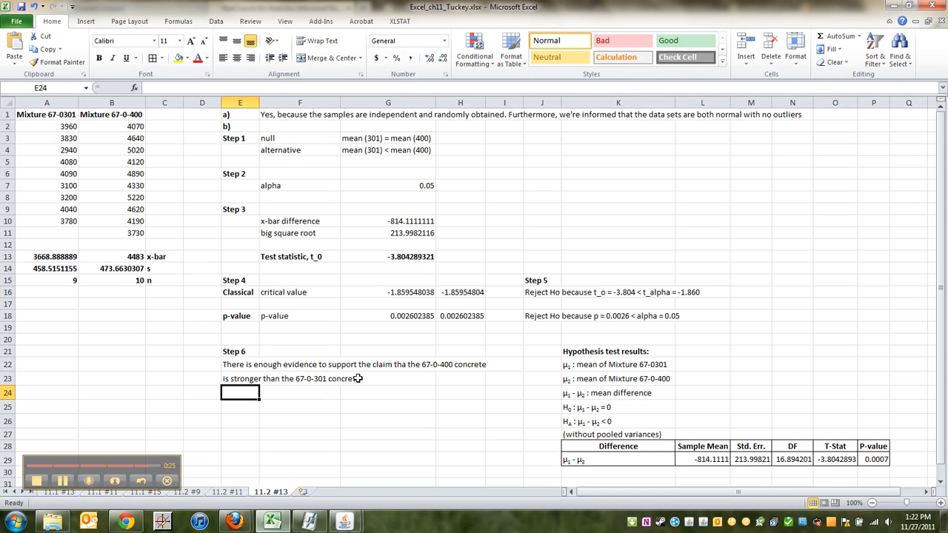
scroll(359, 378, "down", 5)
left_click(284, 338)
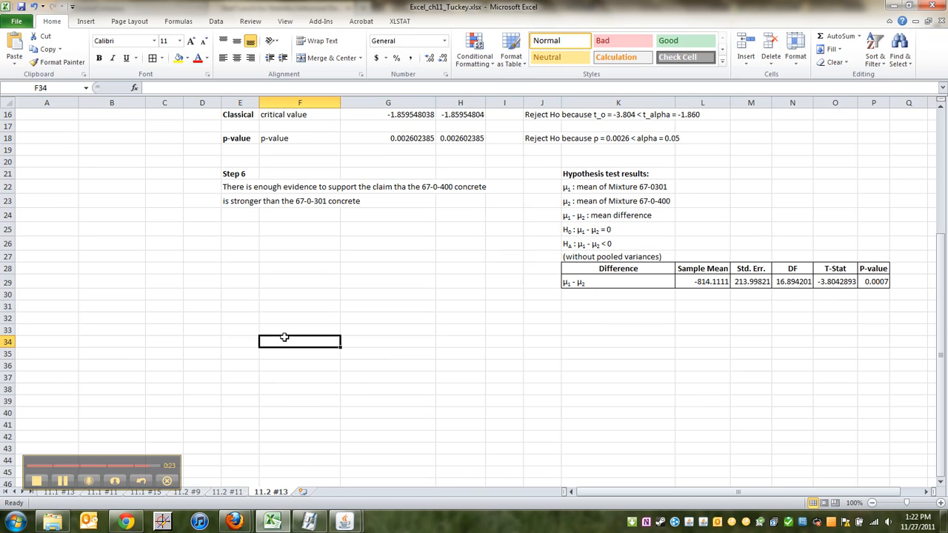
key("ctrl+v")
Step: Enter the part label "d)" in E32, above the pasted boxplot
scroll(428, 304, "down", 5)
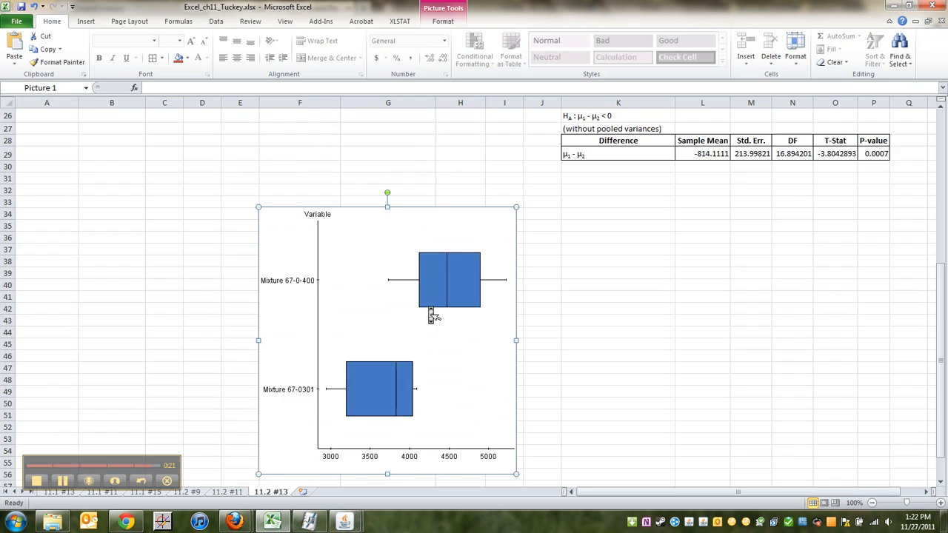
left_click(230, 139)
type("d)")
key("Tab")
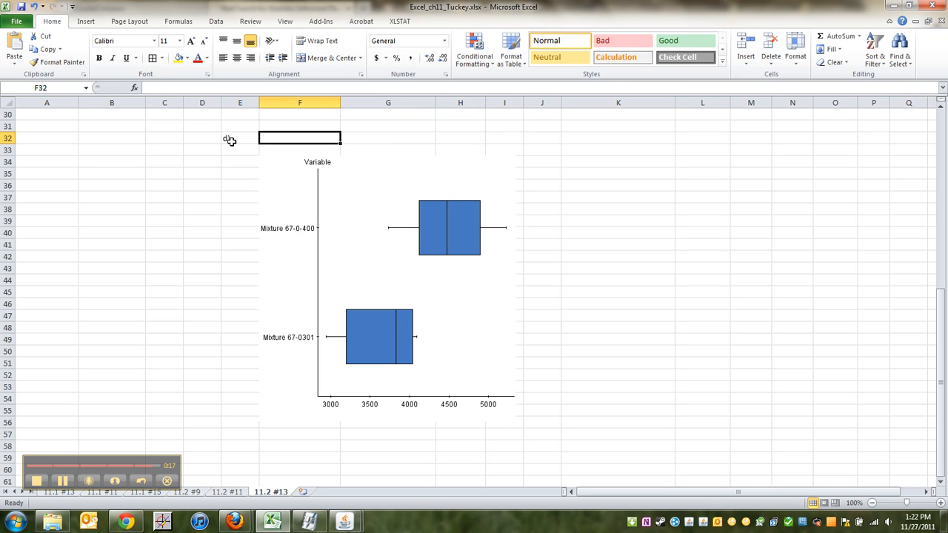